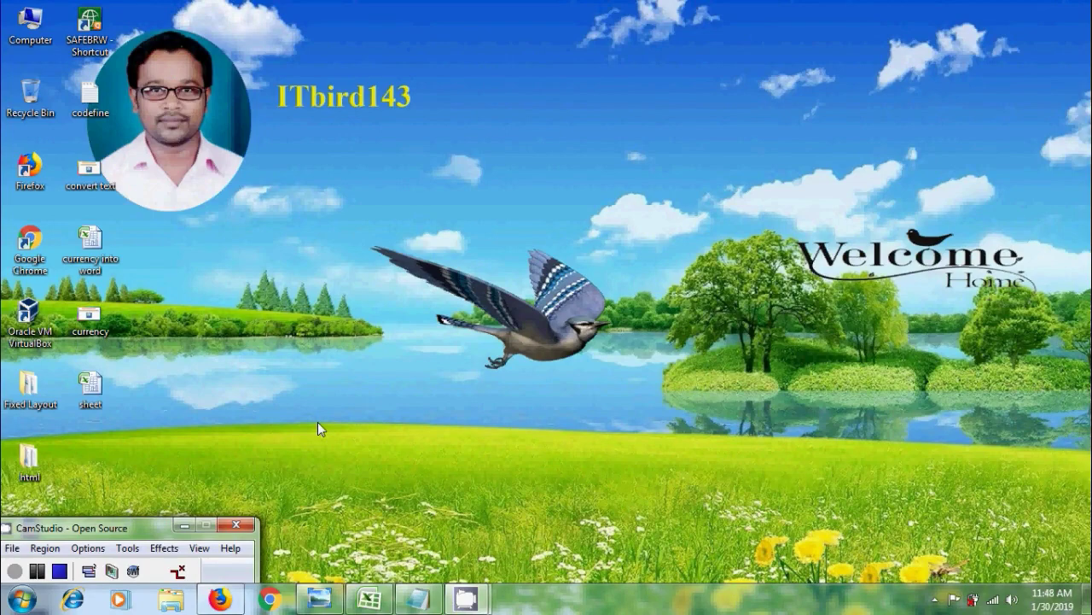
Restore the Photo Viewer title image about converting numbers or currency into words in Excel 2007.
left_click(319, 598)
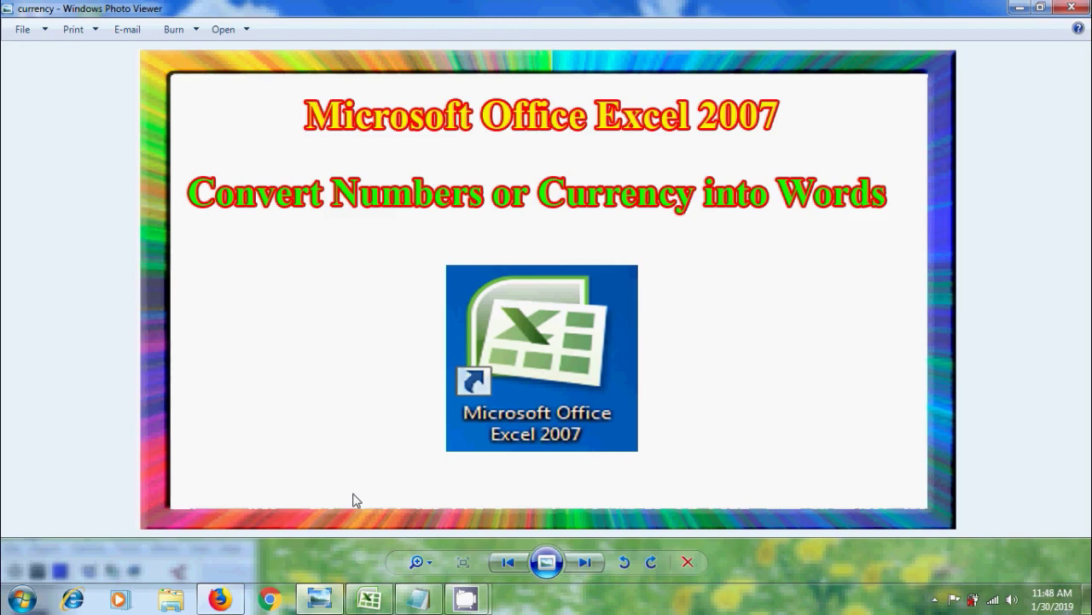
Bring up the currency into word workbook with four products and the 1546.49 total.
left_click(379, 602)
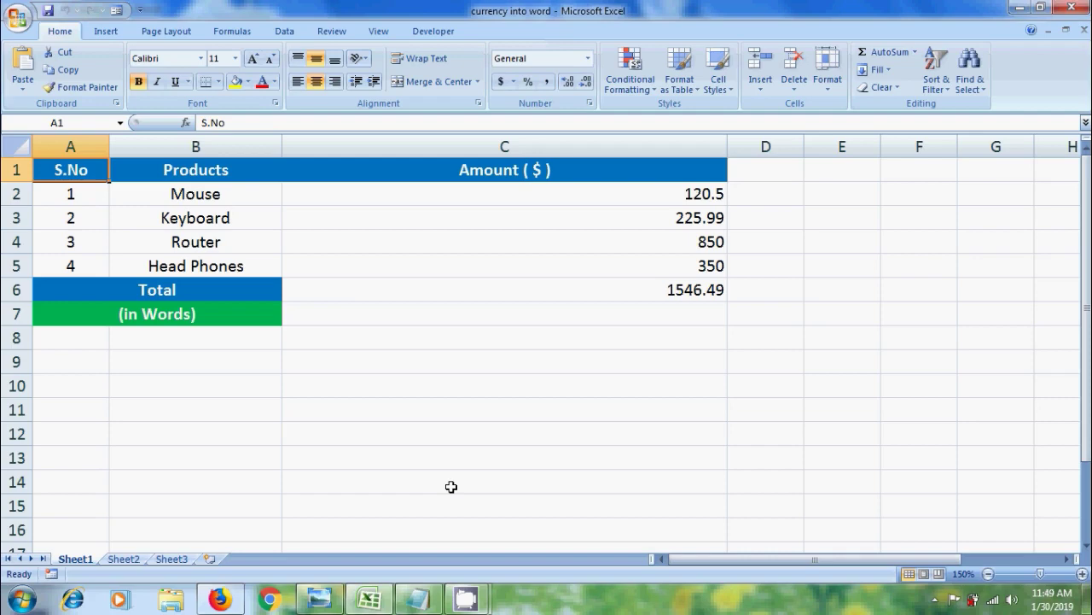
Review the Support article's SpellNumber VBA code, scrolling down to step 4.
left_click(205, 602)
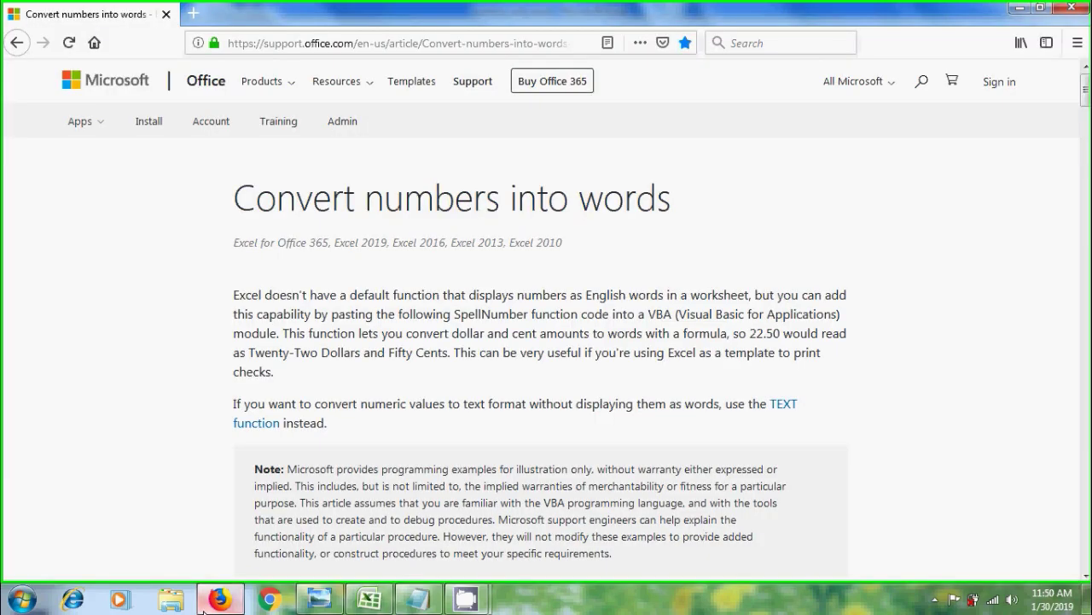
scroll(901, 393, "down", 10)
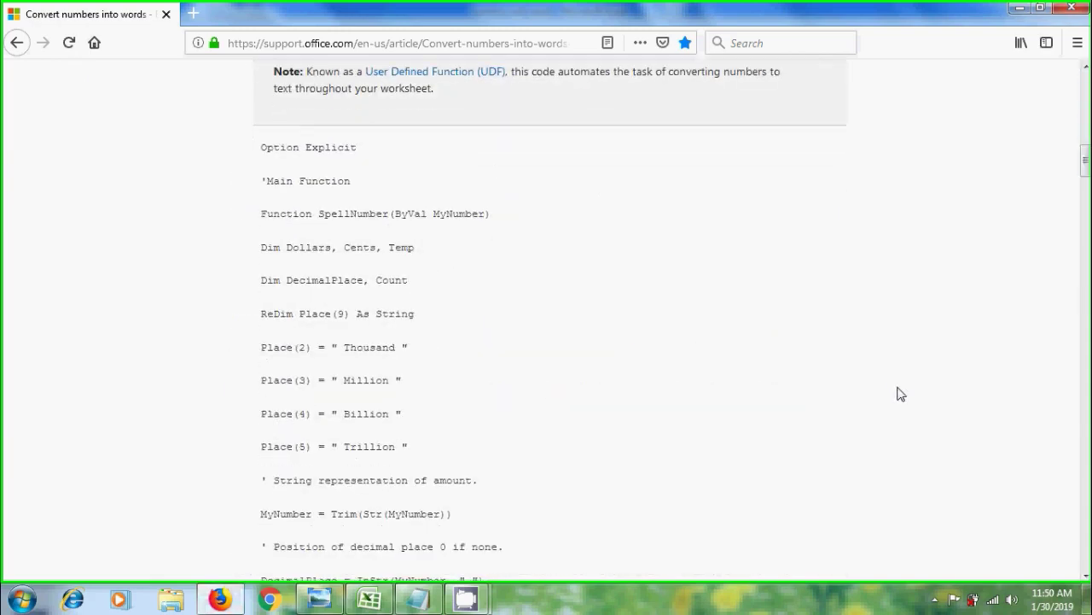
scroll(901, 394, "down", 5)
scroll(902, 395, "down", 6)
scroll(903, 397, "down", 5)
scroll(904, 399, "down", 6)
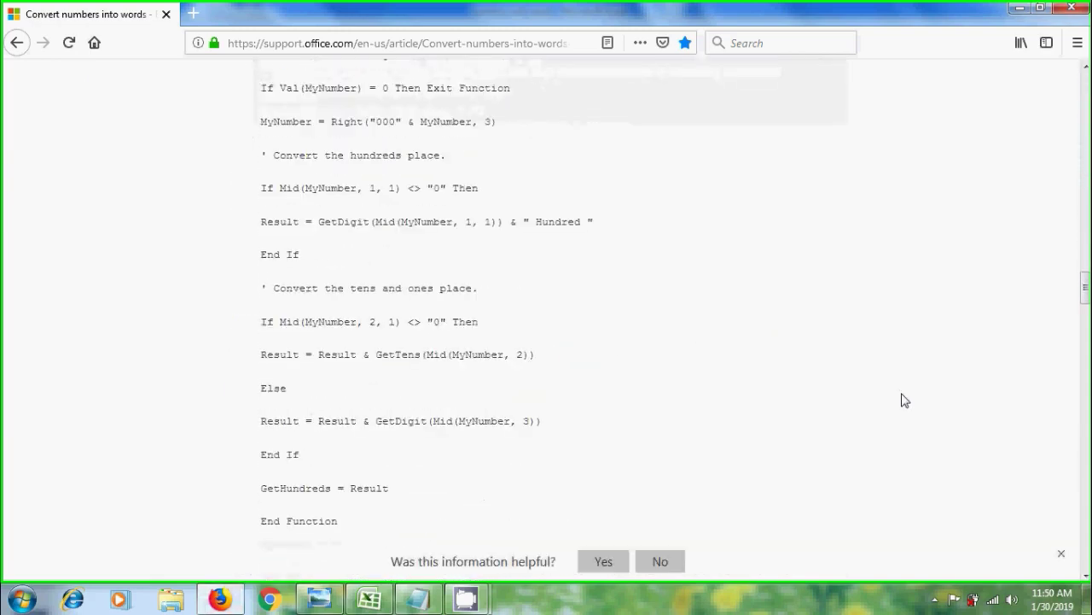
scroll(903, 398, "down", 6)
scroll(903, 397, "down", 5)
scroll(903, 397, "down", 5)
scroll(903, 397, "down", 5)
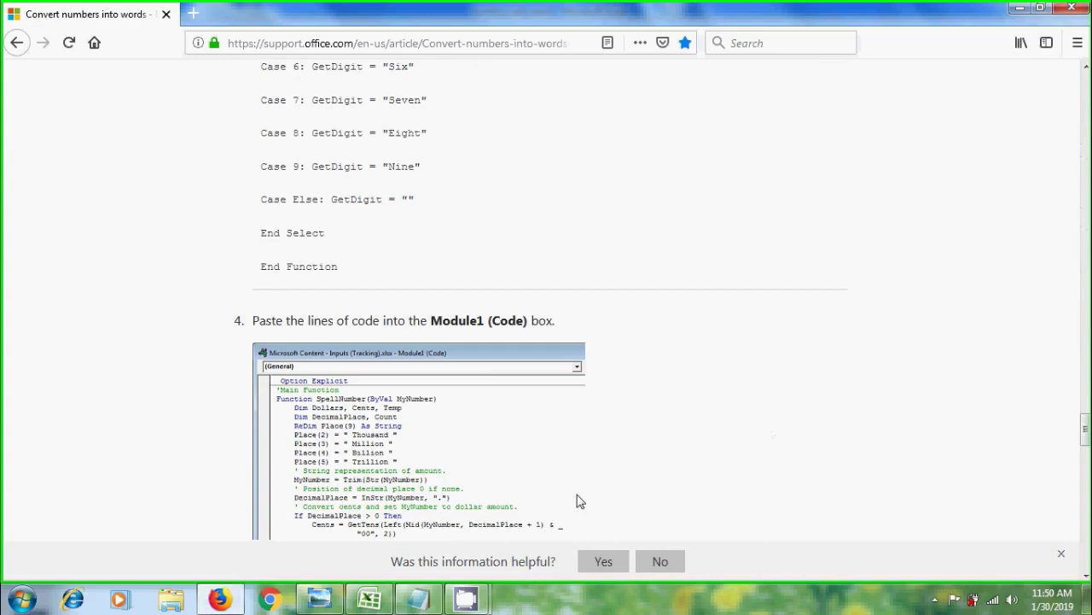
Select all the SpellNumber code in the codefine Notepad file, then return to the Excel workbook.
left_click(418, 599)
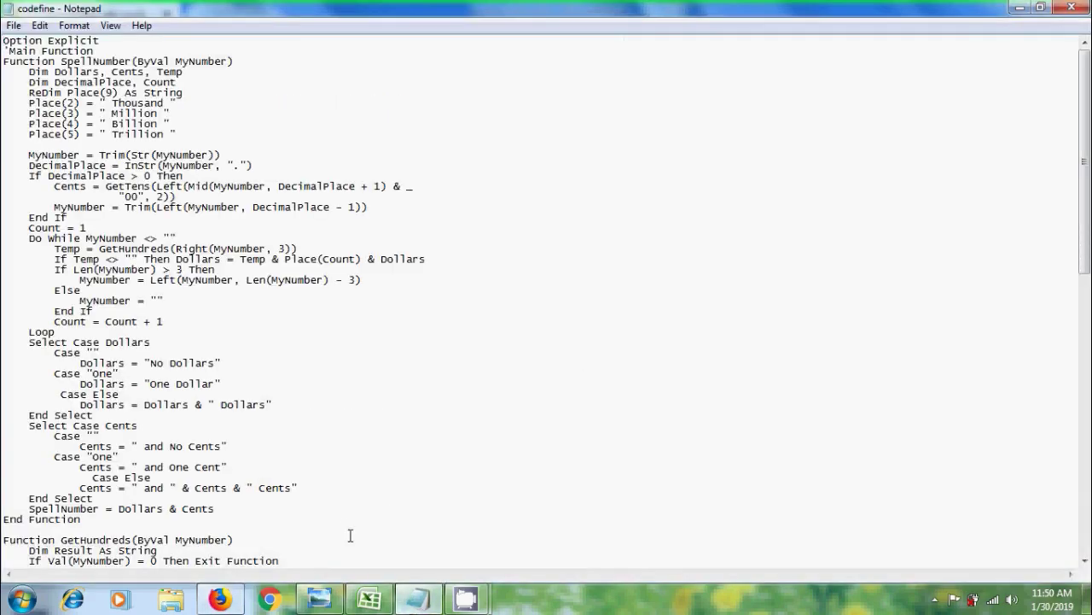
key("ctrl+a")
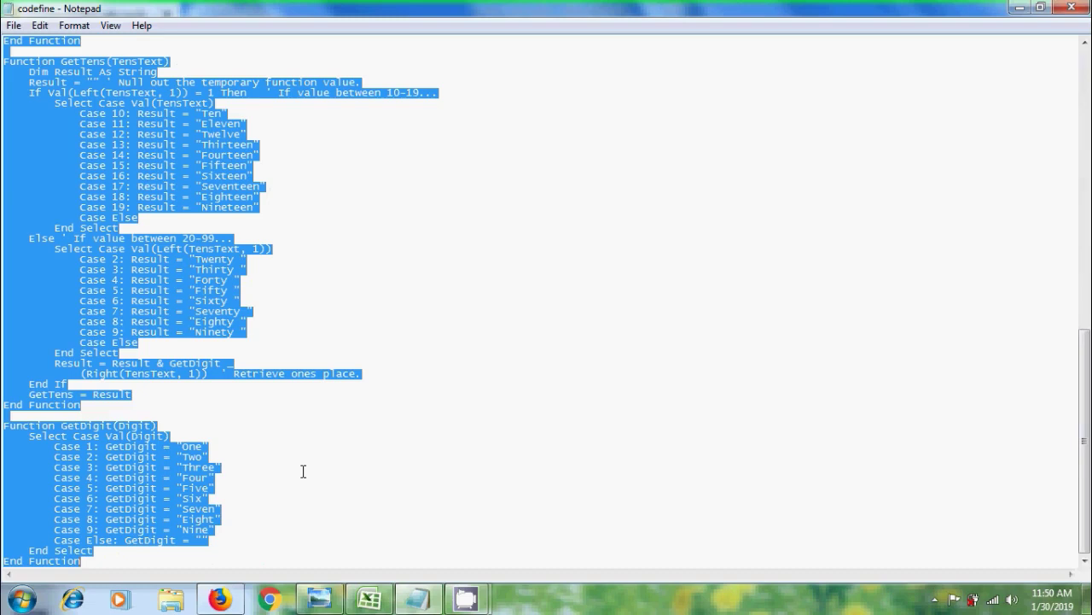
left_click(368, 599)
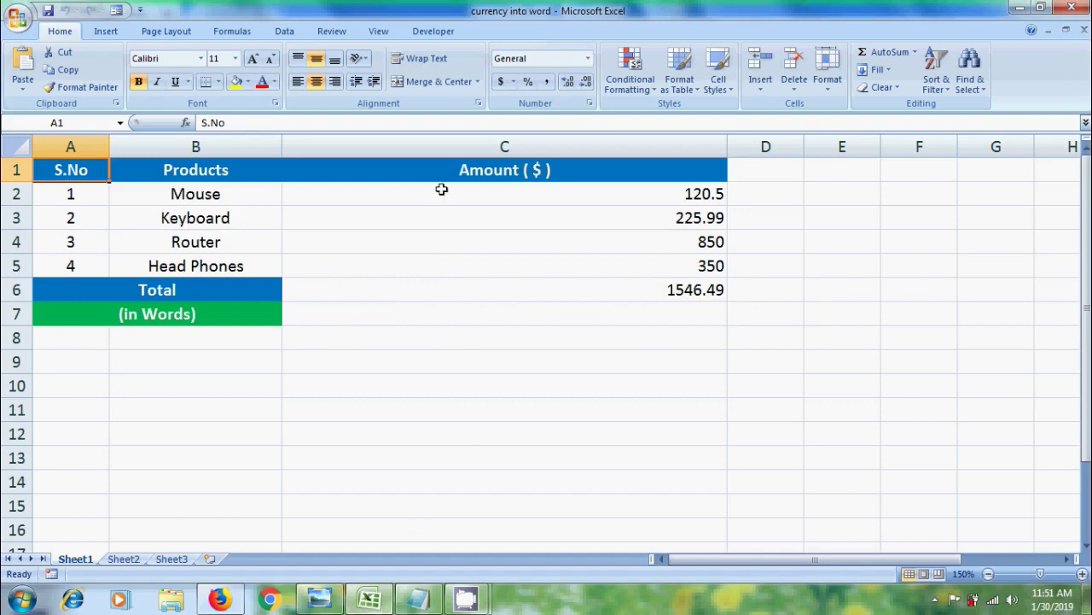
Open the Visual Basic editor from the Developer tab and insert a new Module1.
left_click(442, 32)
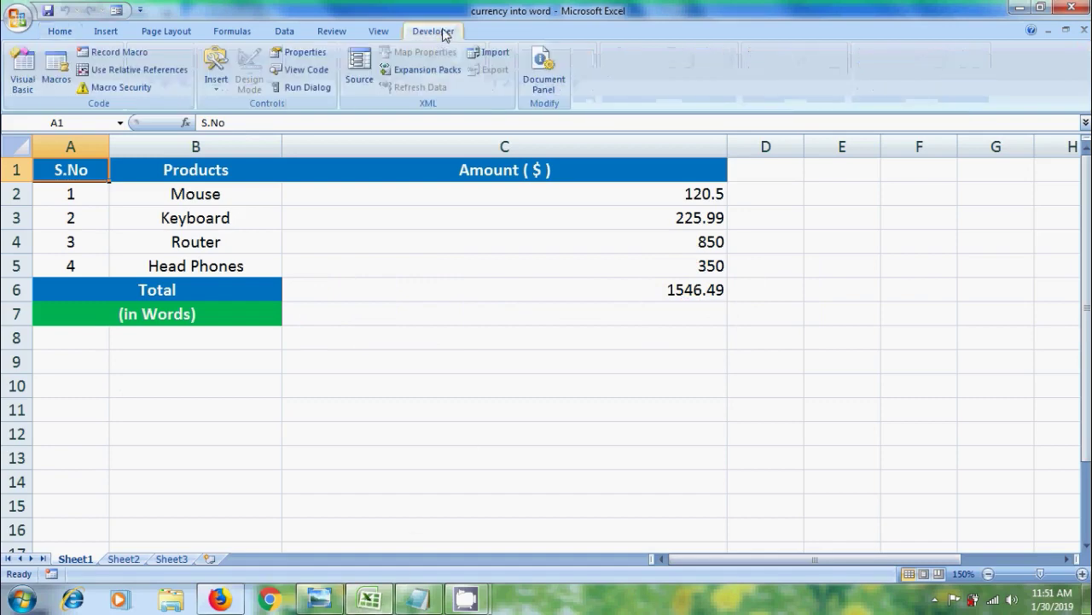
left_click(22, 75)
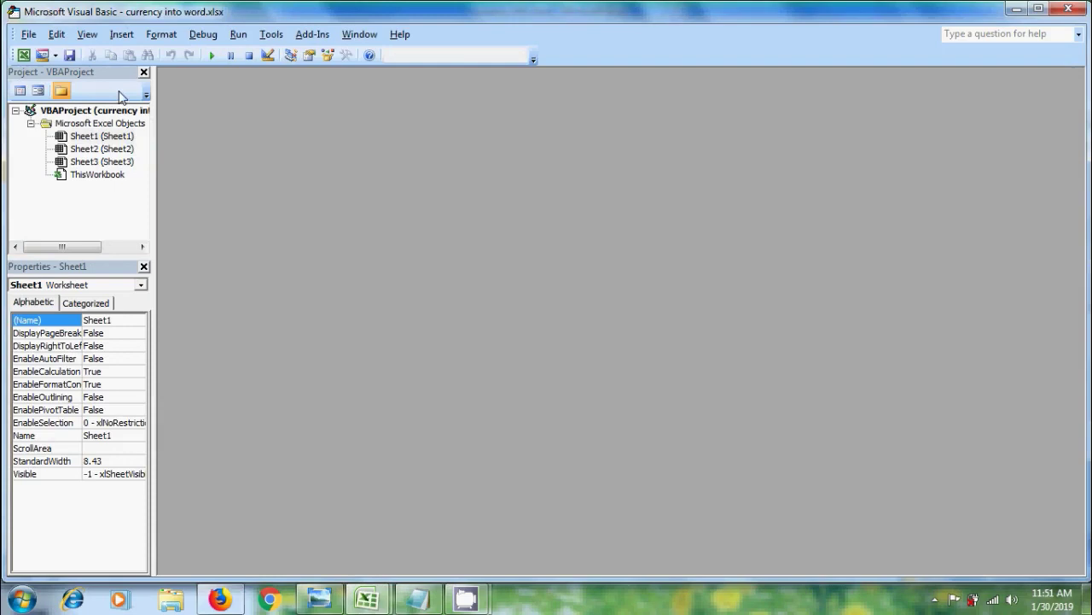
left_click(128, 36)
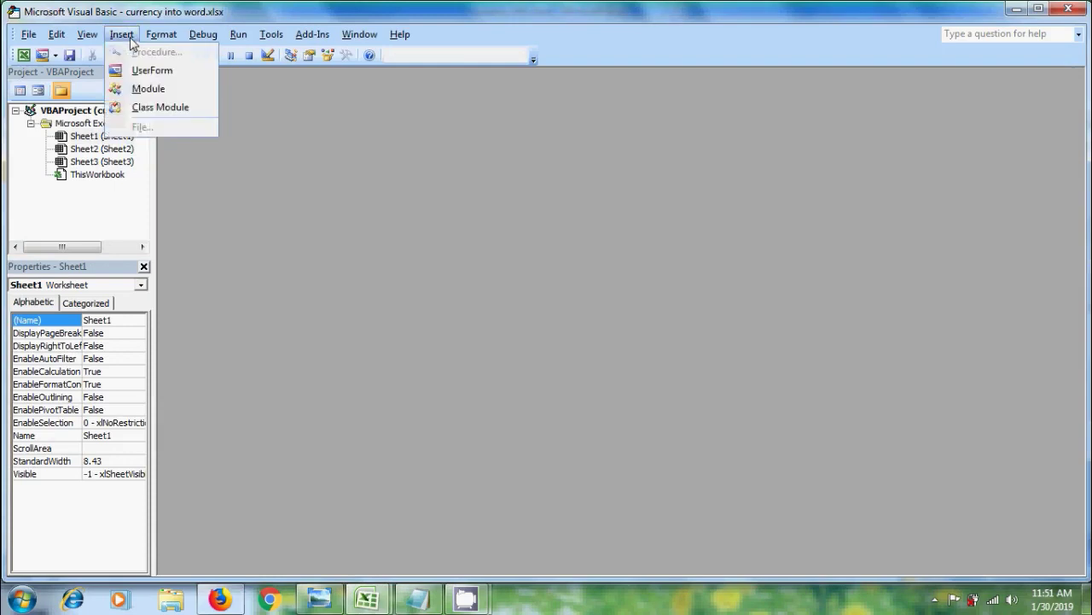
left_click(181, 91)
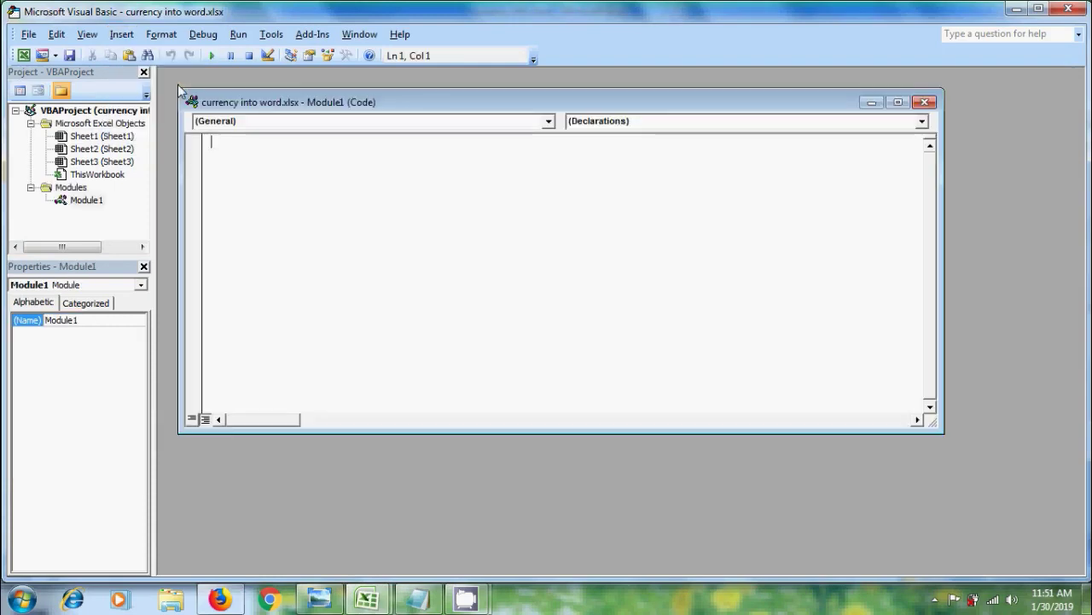
Paste the SpellNumber code with its GetHundreds, GetTens and GetDigit helpers into a maximized Module1.
left_click(902, 102)
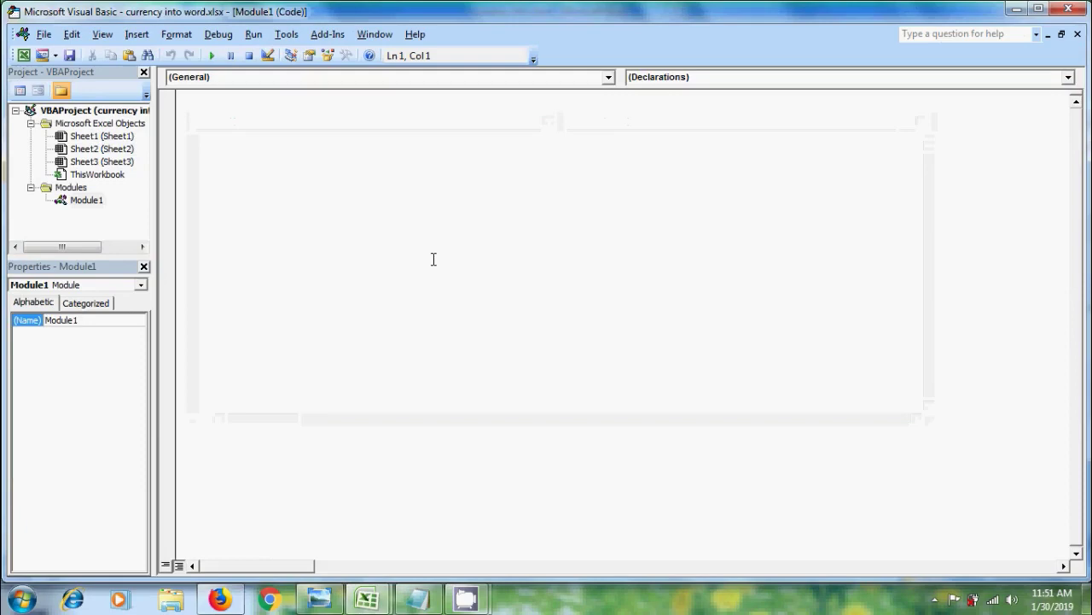
key("ctrl+v")
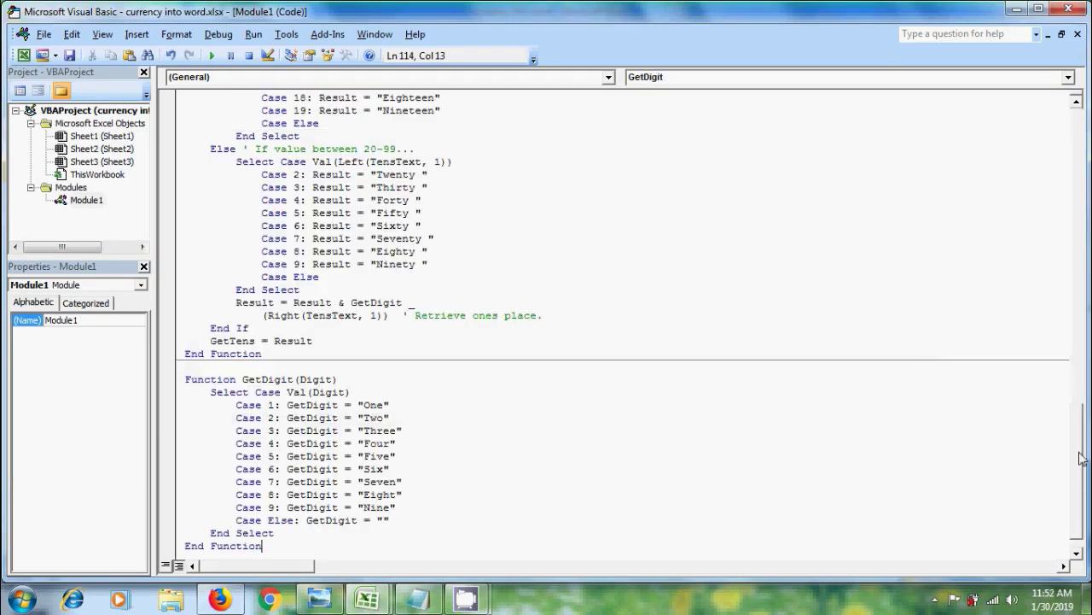
left_click_drag(1084, 459, 1088, 328)
scroll(1088, 327, "up", 7)
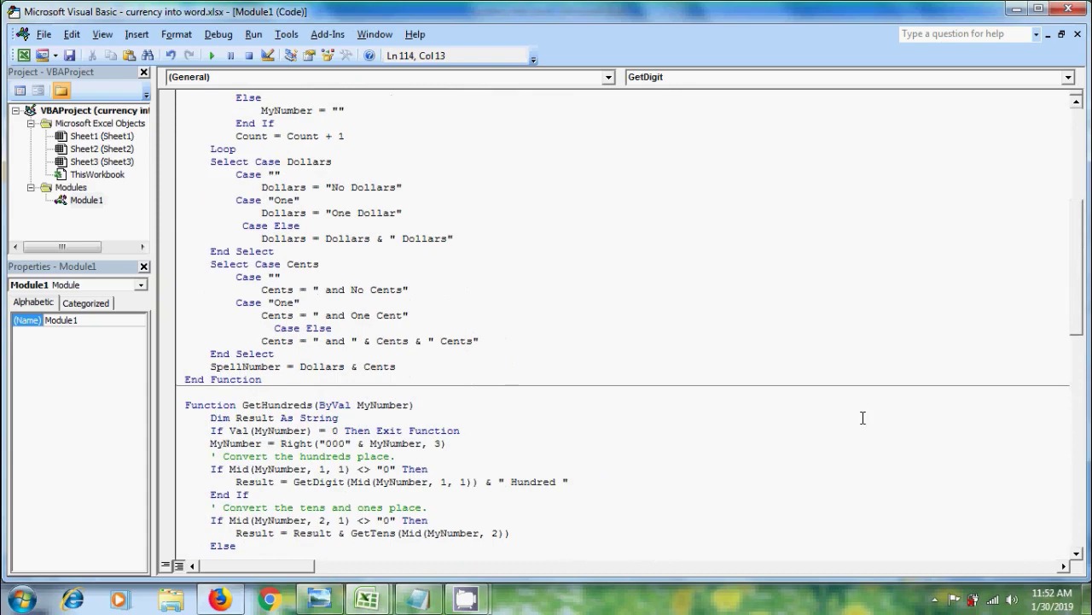
Enter =SpellNumber(C6) in cell C7 to spell out the 1546.49 total.
left_click(25, 56)
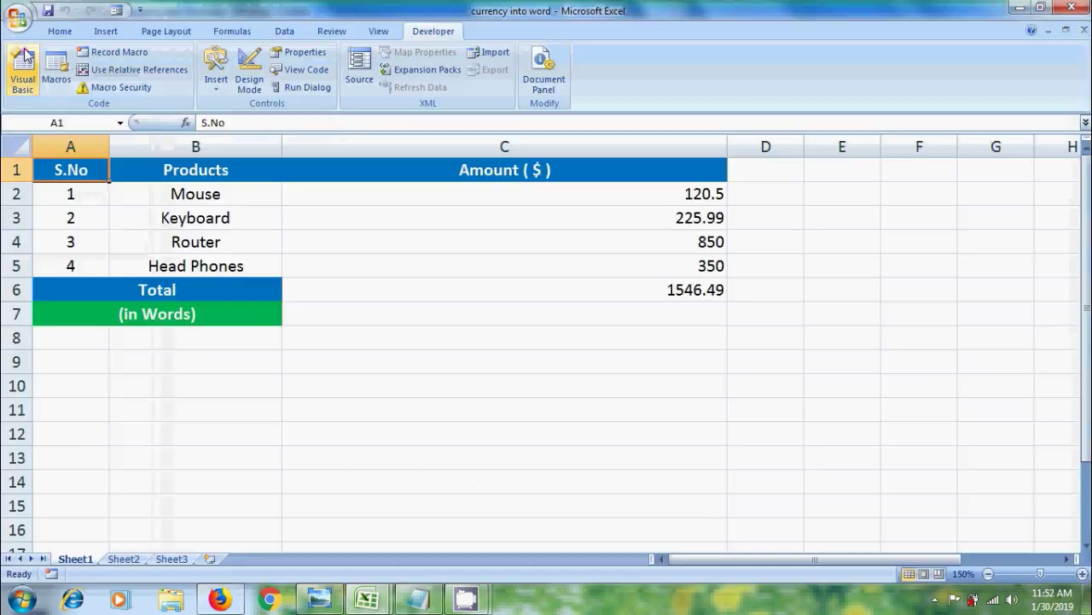
left_click(487, 315)
type("=")
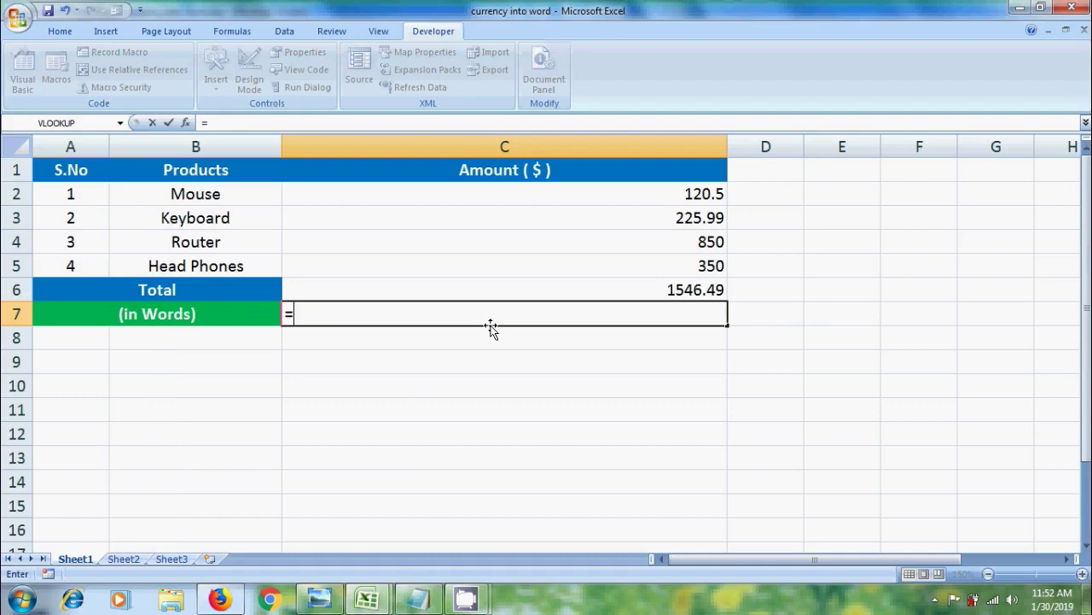
type("spe")
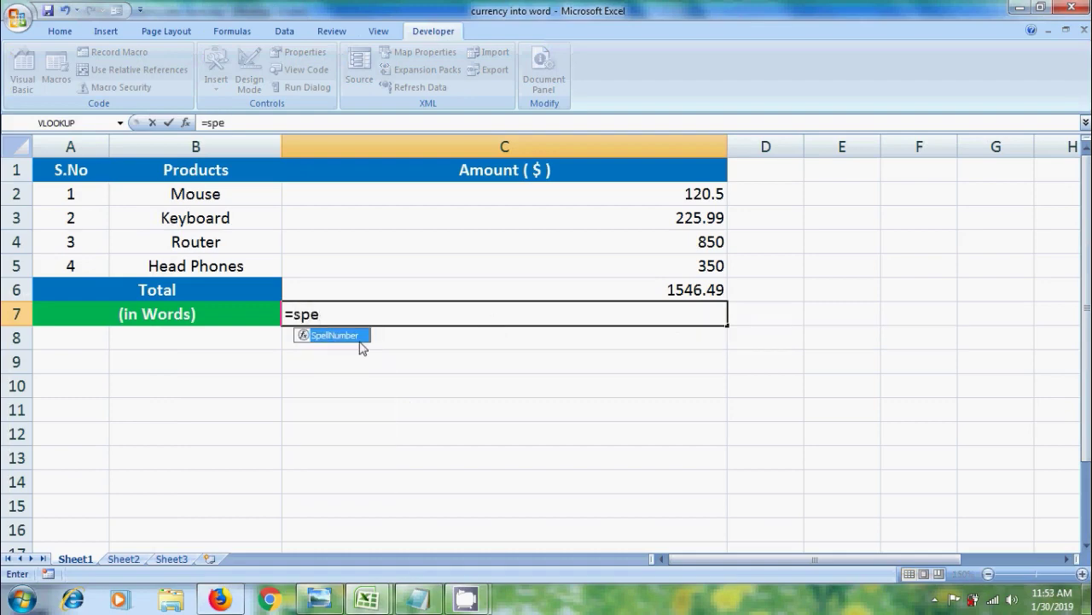
double_click(360, 339)
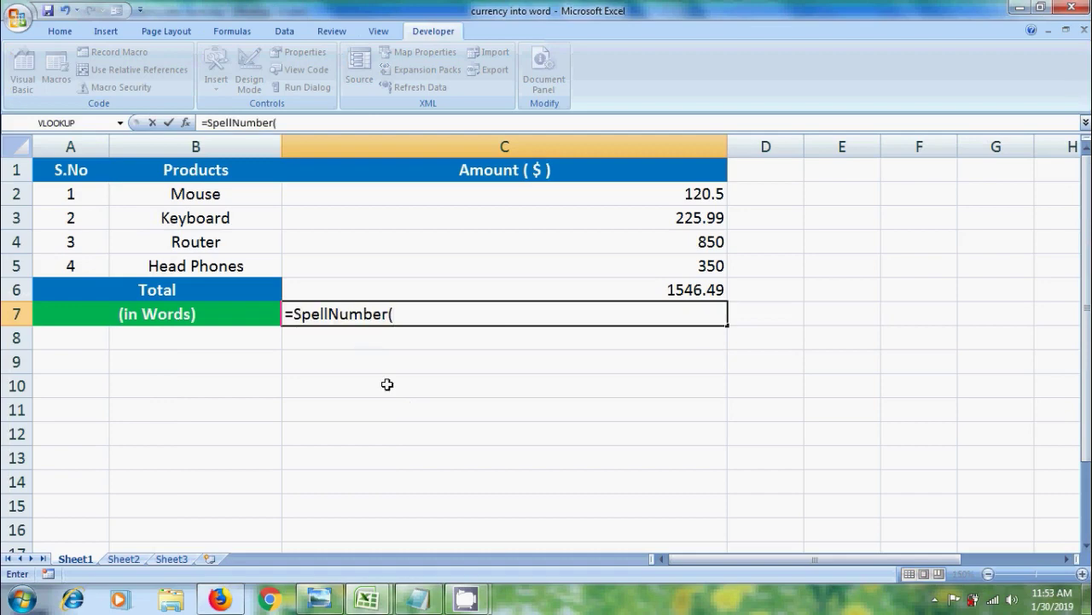
left_click(652, 281)
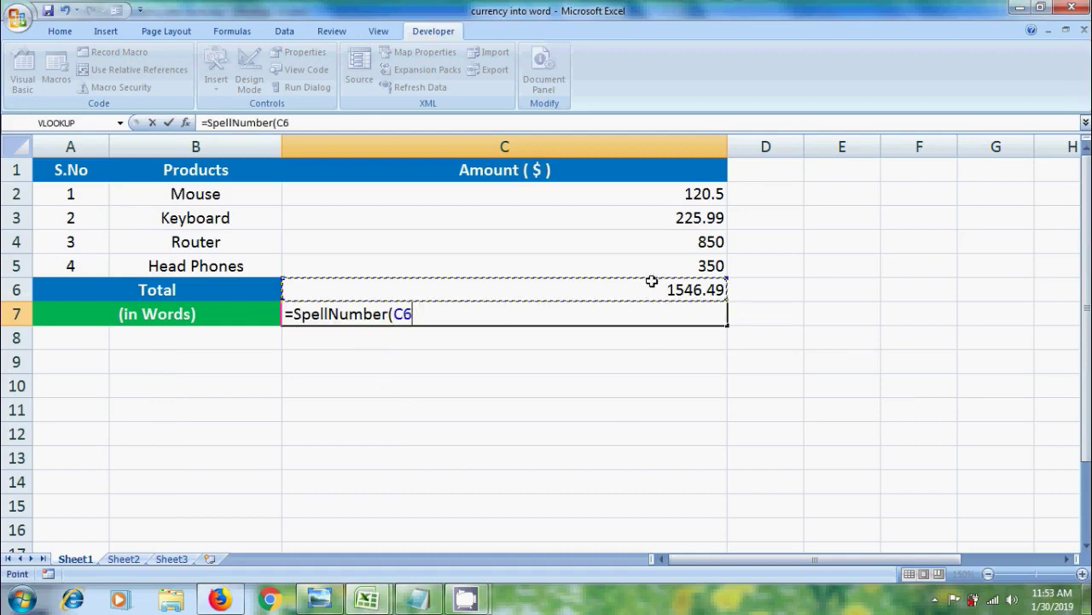
type(")")
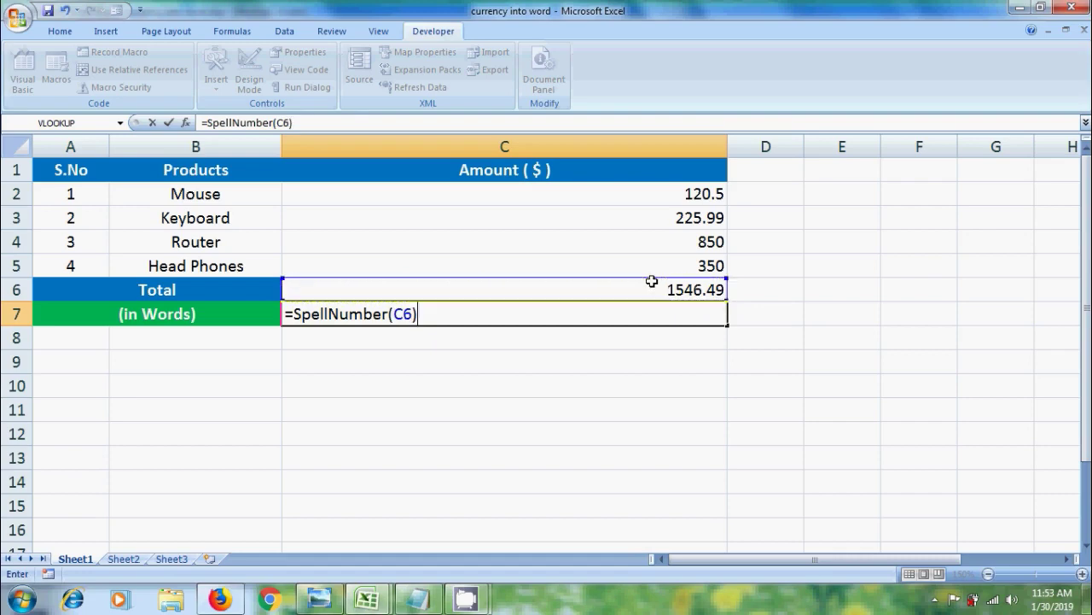
key("Return")
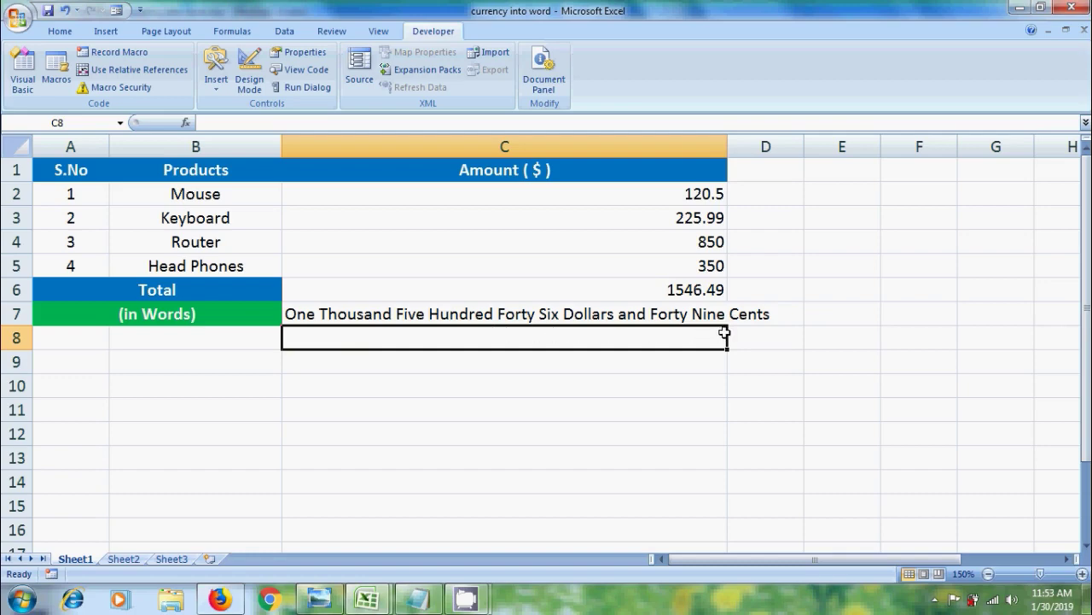
Set the Router amount in C4 to 1000.
left_click(689, 241)
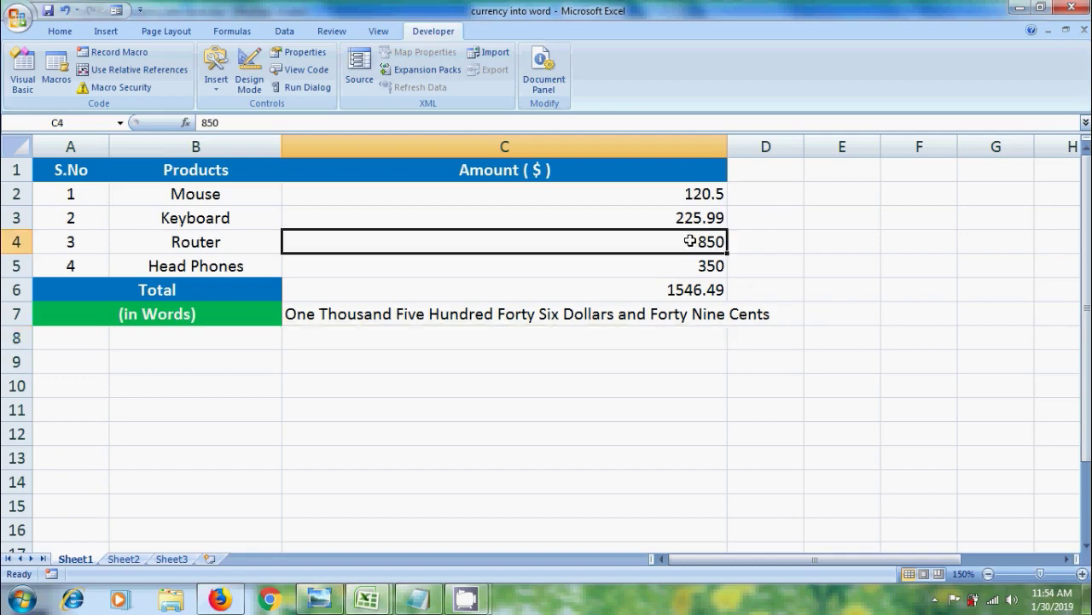
type("1000")
key("Return")
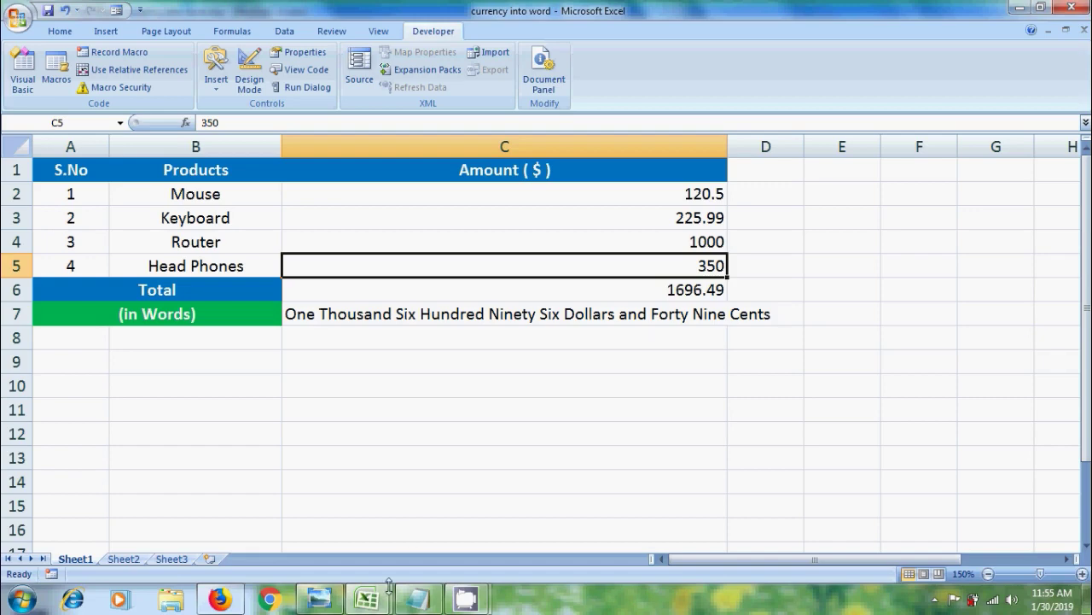
Replace every Dollar with Rupee throughout the SpellNumber module.
mouse_move(367, 598)
left_click(424, 548)
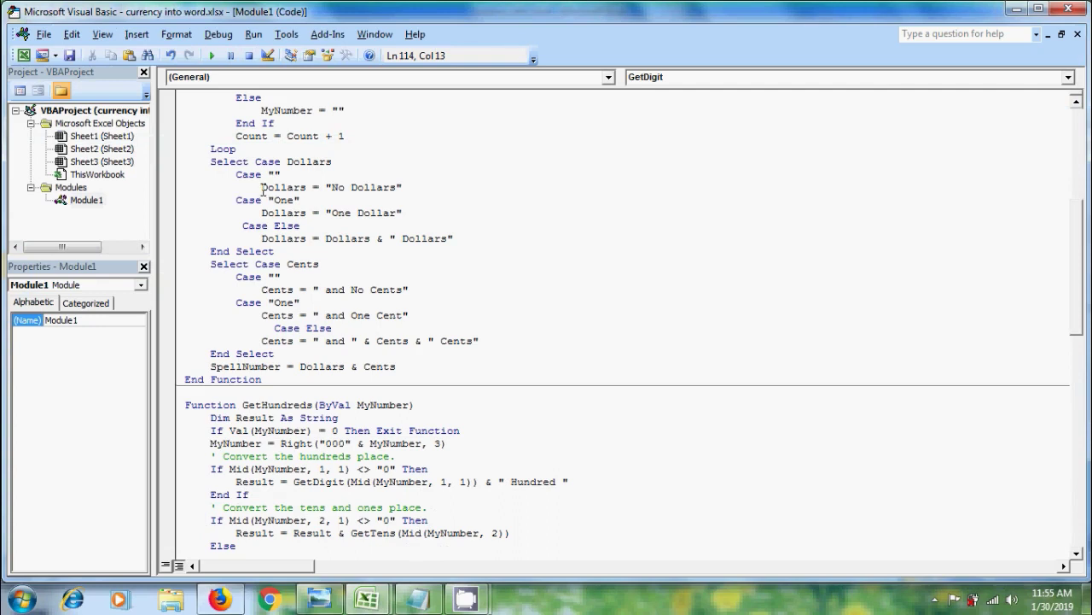
left_click_drag(263, 190, 299, 189)
right_click(292, 189)
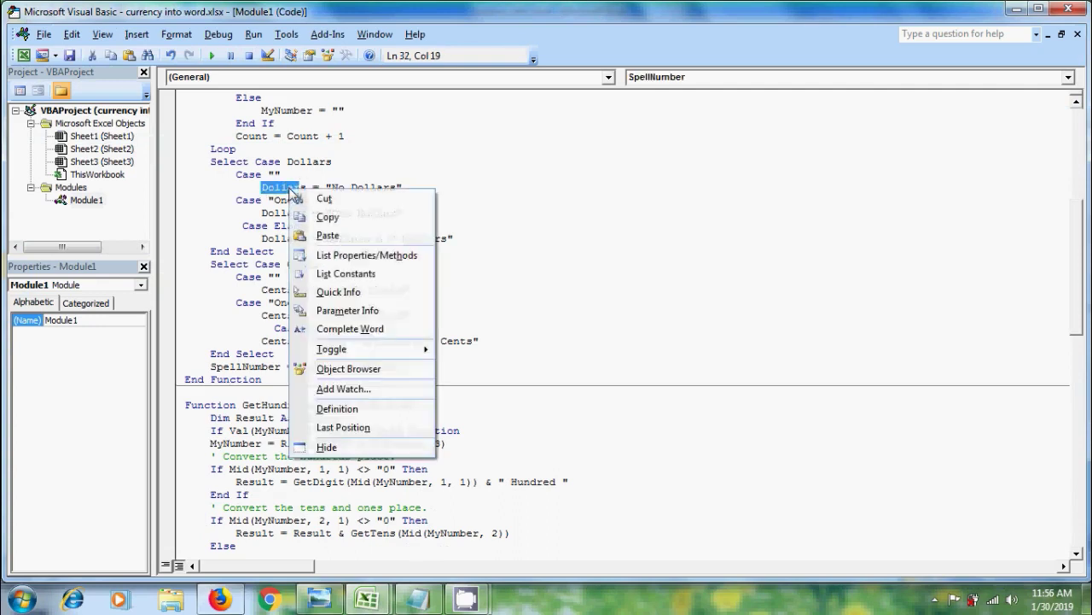
left_click(327, 218)
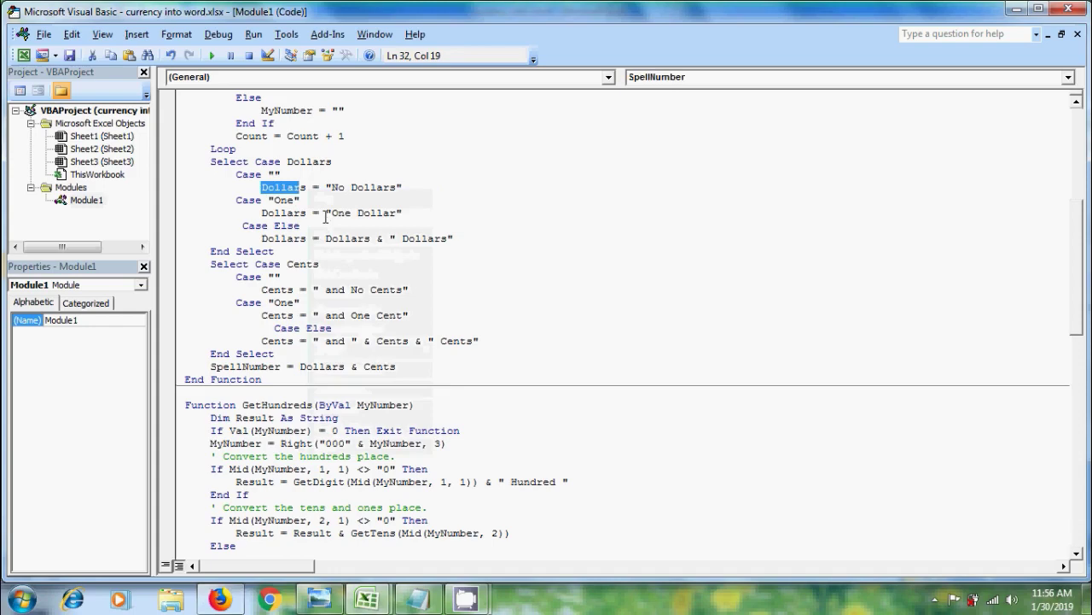
key("ctrl+f")
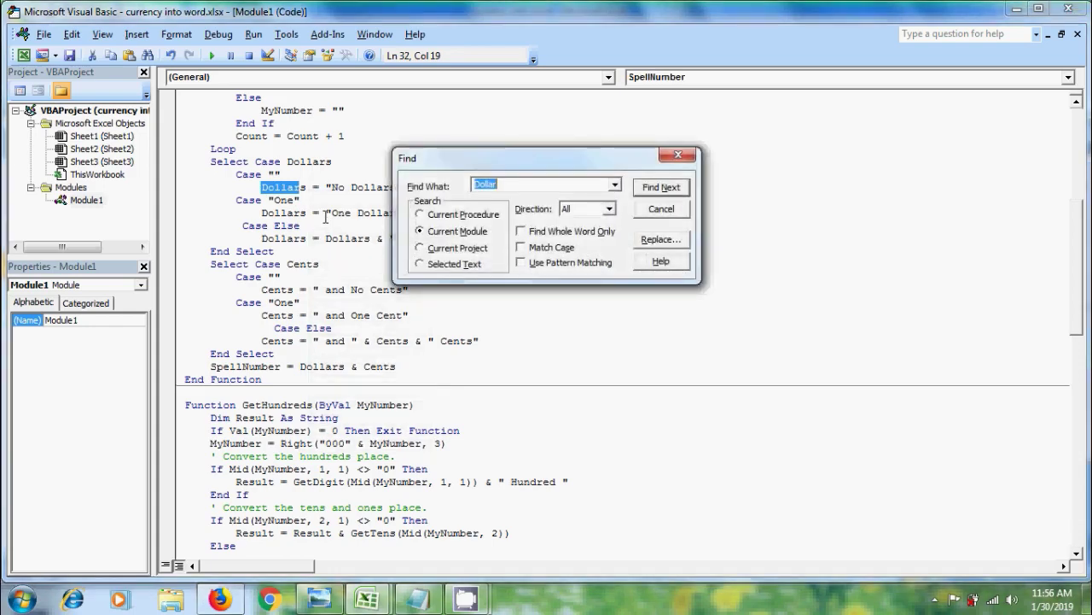
left_click(670, 242)
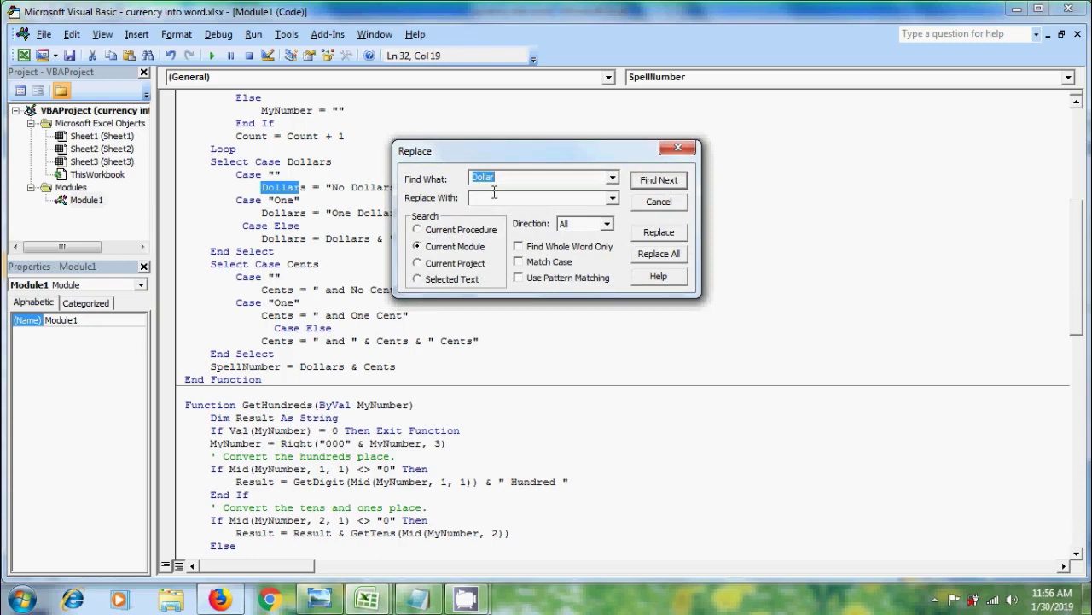
left_click(494, 196)
type("Ru")
type("pee")
left_click(658, 255)
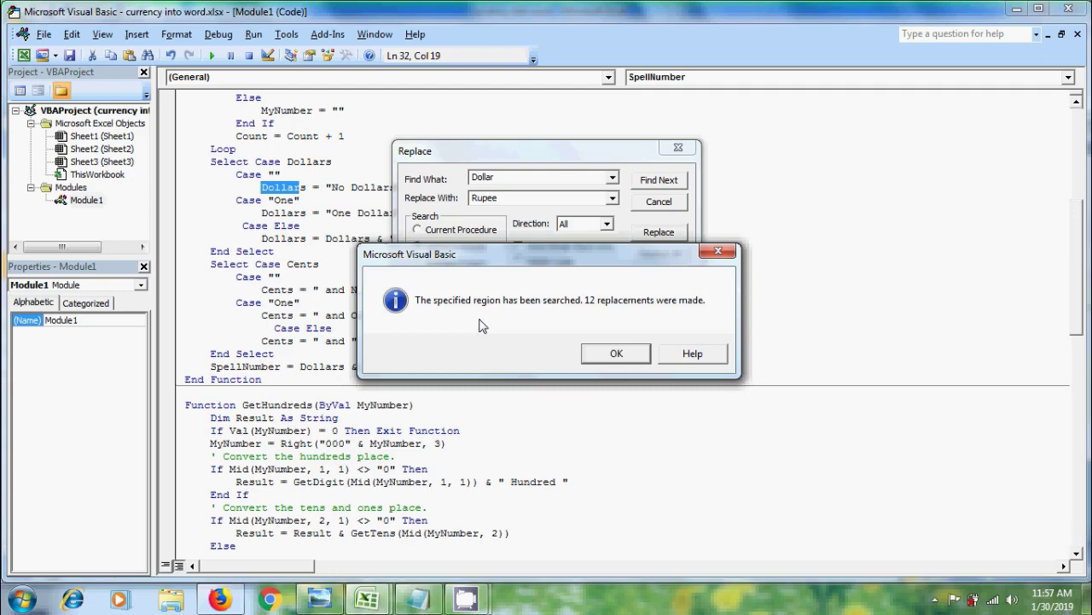
left_click(613, 358)
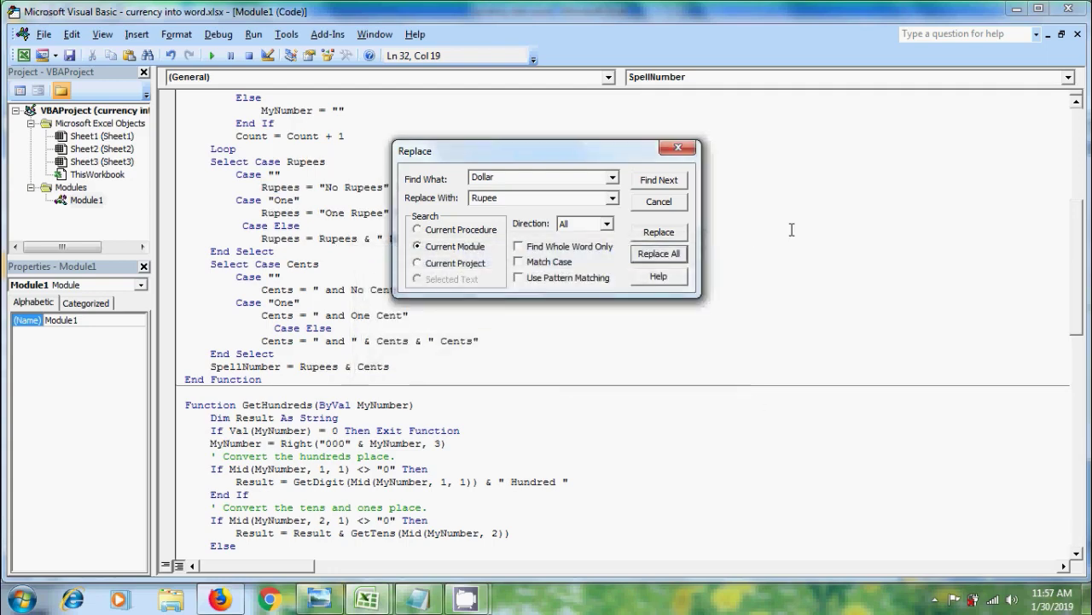
Replace every Cents with Paisas in the module and close the Replace dialog.
double_click(500, 176)
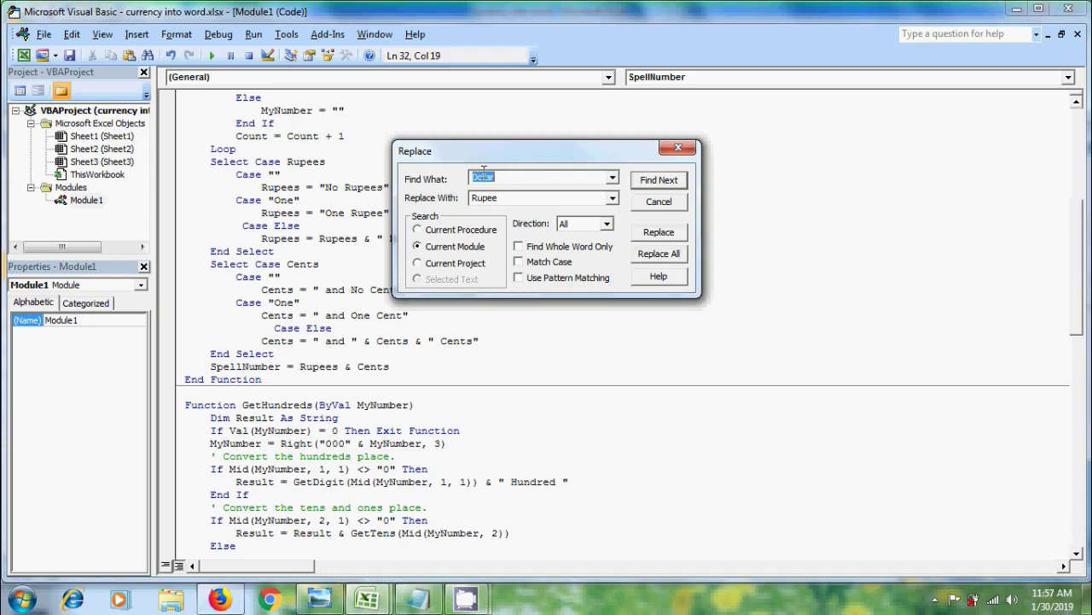
type("Cents")
double_click(479, 197)
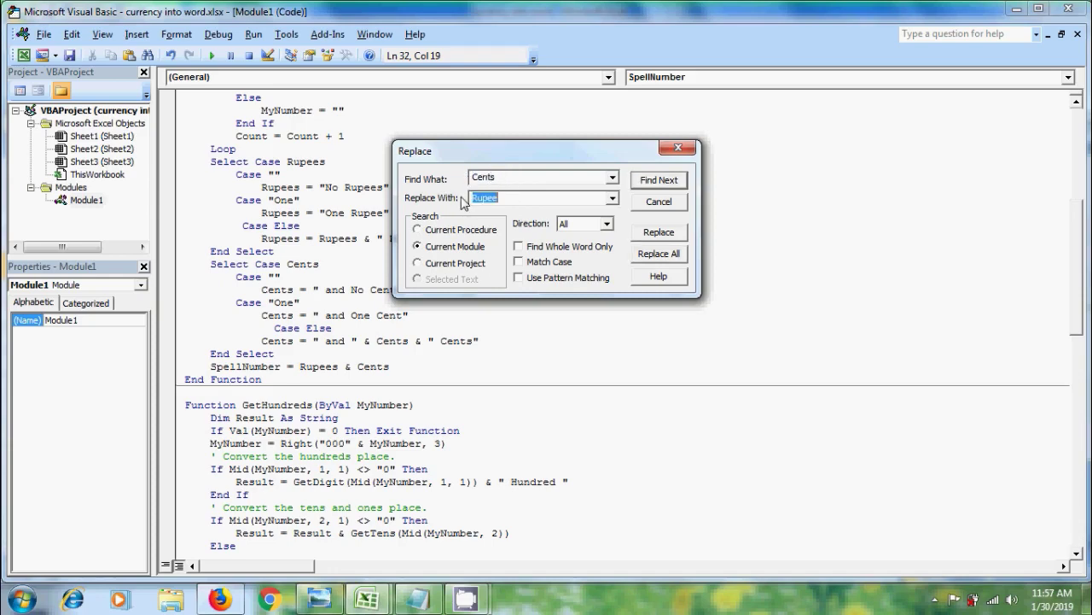
type("Paisa")
type("s")
left_click(658, 259)
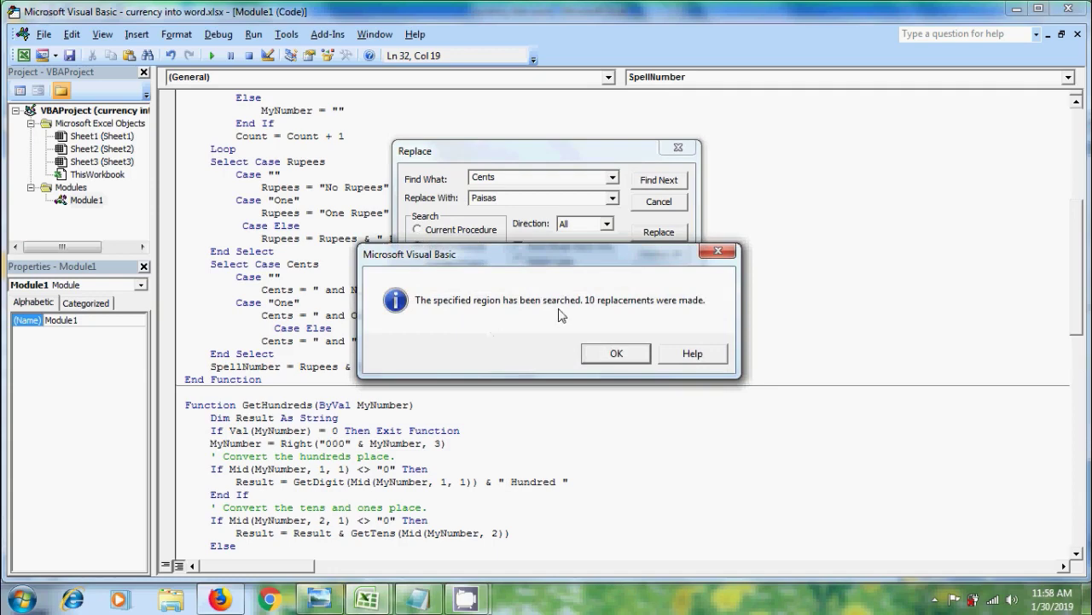
left_click(619, 356)
left_click(679, 147)
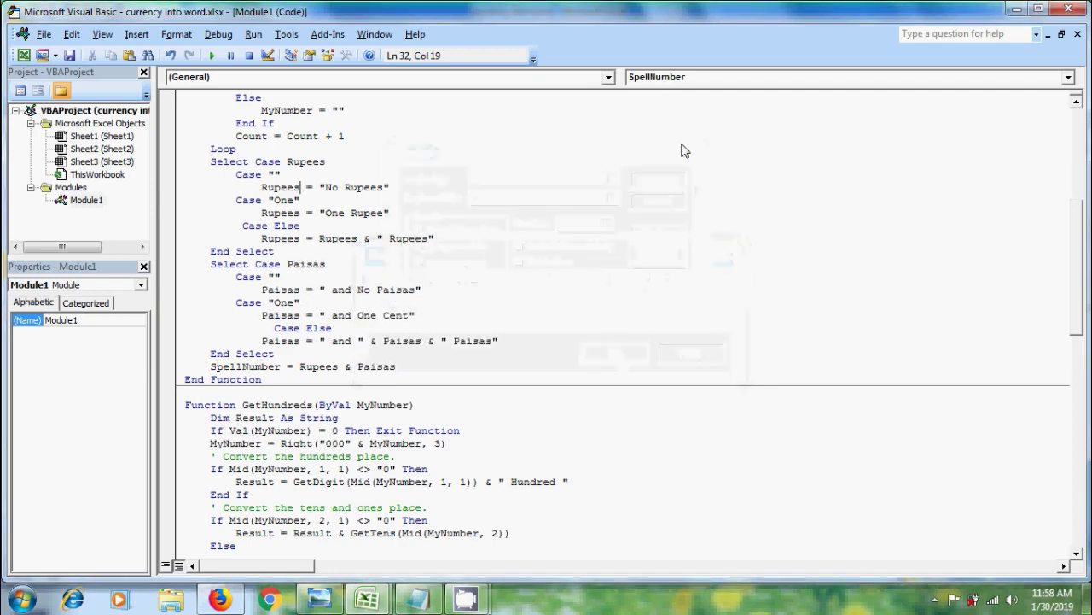
Enter =SpellNumber(C6) in cell C9 to spell the total in rupees and paisas.
left_click(24, 56)
type("=")
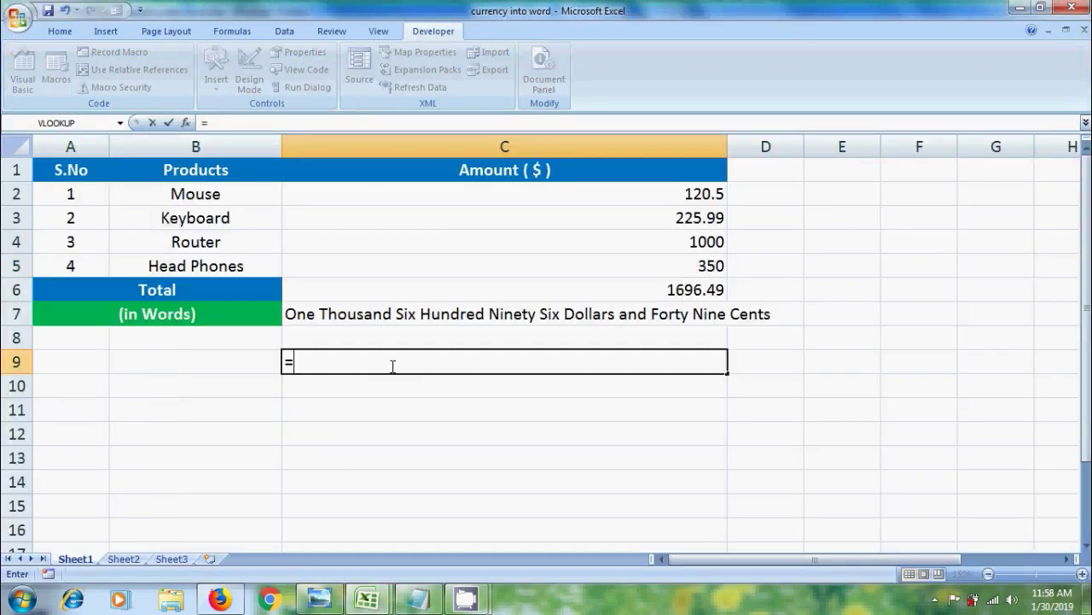
type("spell")
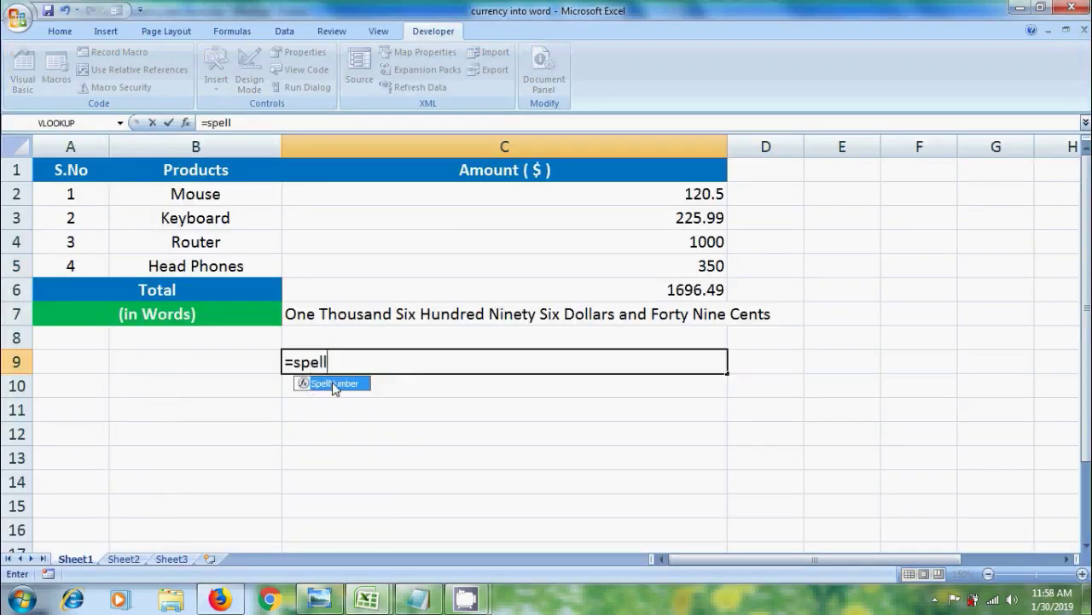
double_click(335, 385)
left_click(674, 290)
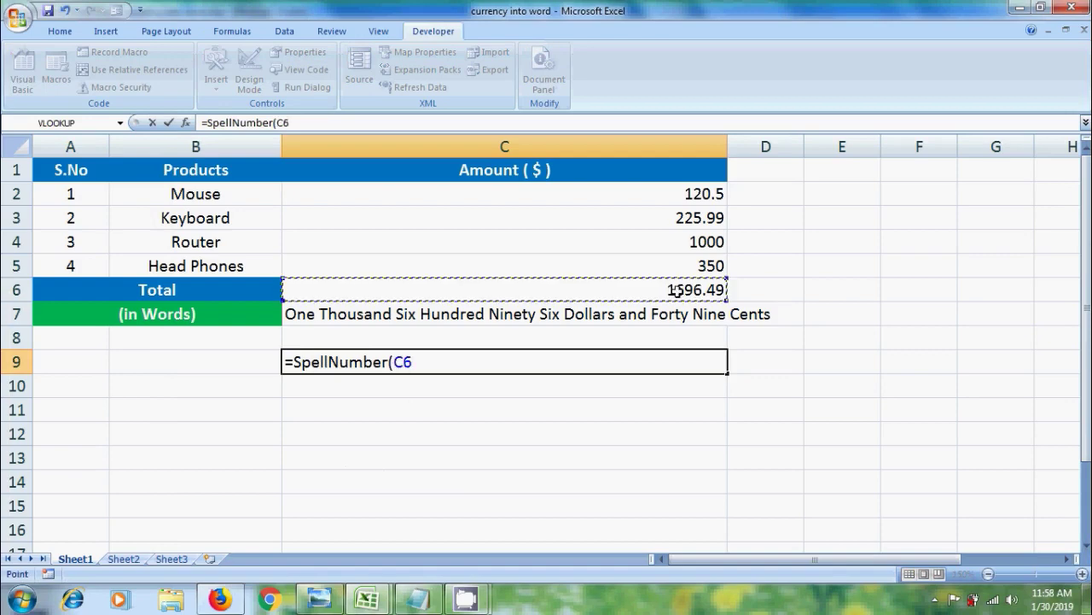
type(")")
key("Return")
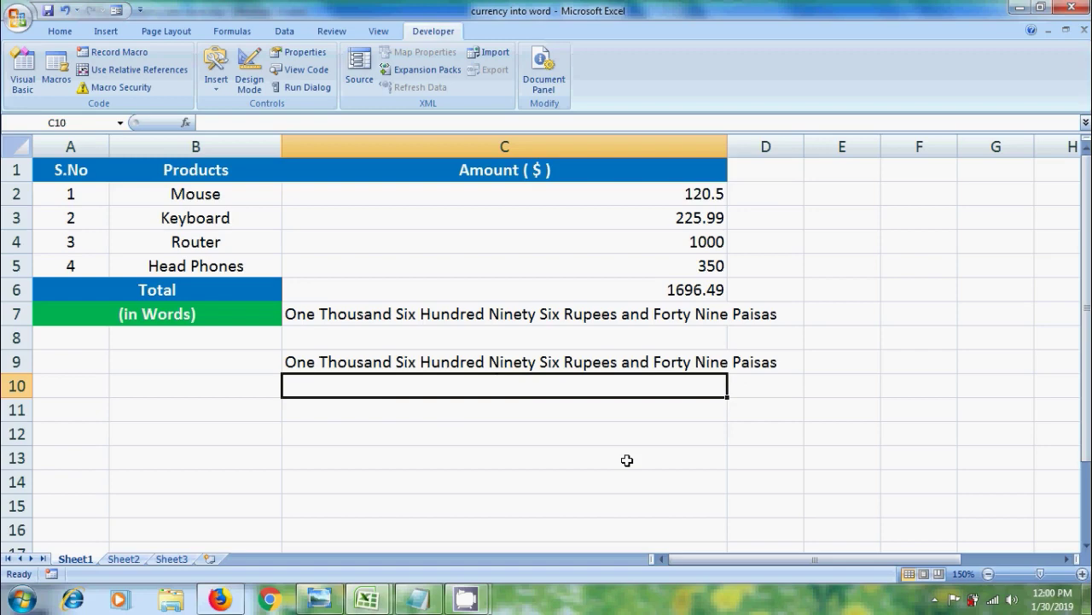
Enter =SpellNumber(25) in the next cell to test a whole-rupee amount.
type("=s")
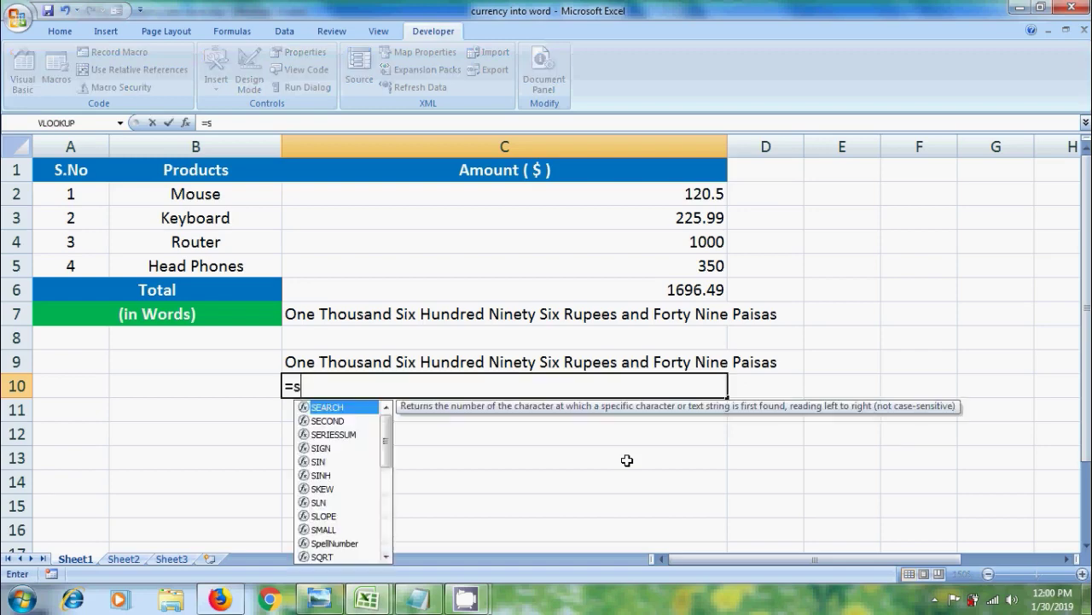
type("pell")
double_click(333, 407)
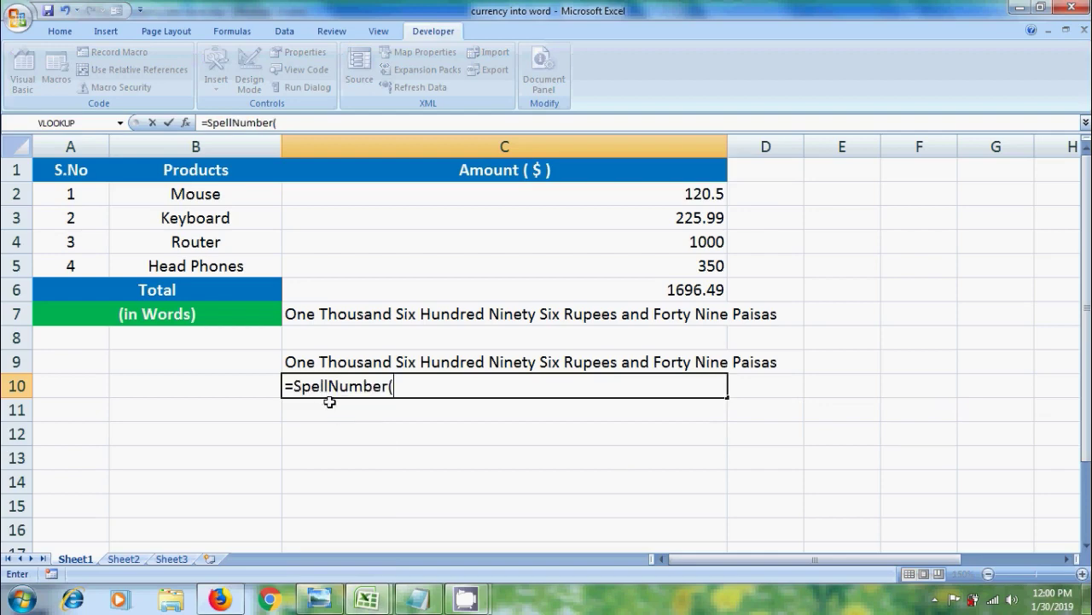
type("25")
type(")")
key("Return")
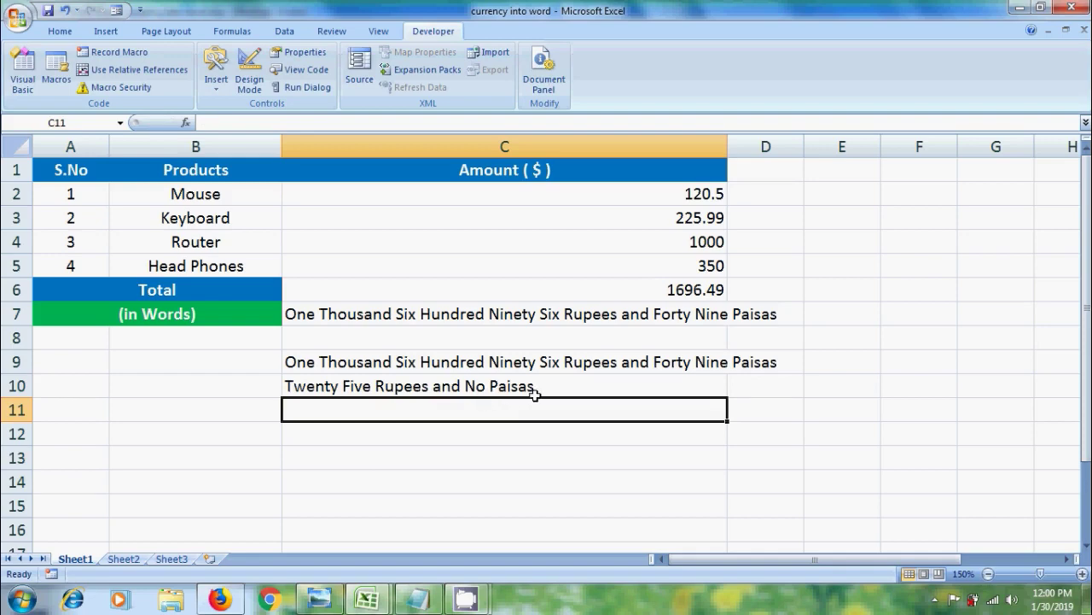
mouse_move(368, 599)
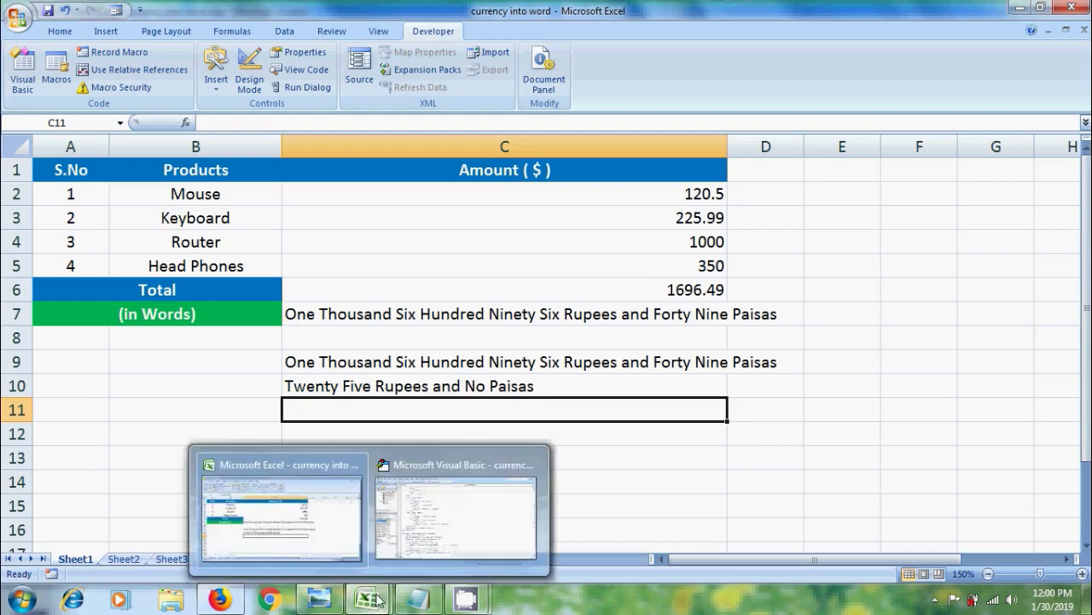
In the VBA code's no-paisas line, replace 'and No' with 'Only'.
left_click(434, 536)
left_click_drag(332, 289, 406, 293)
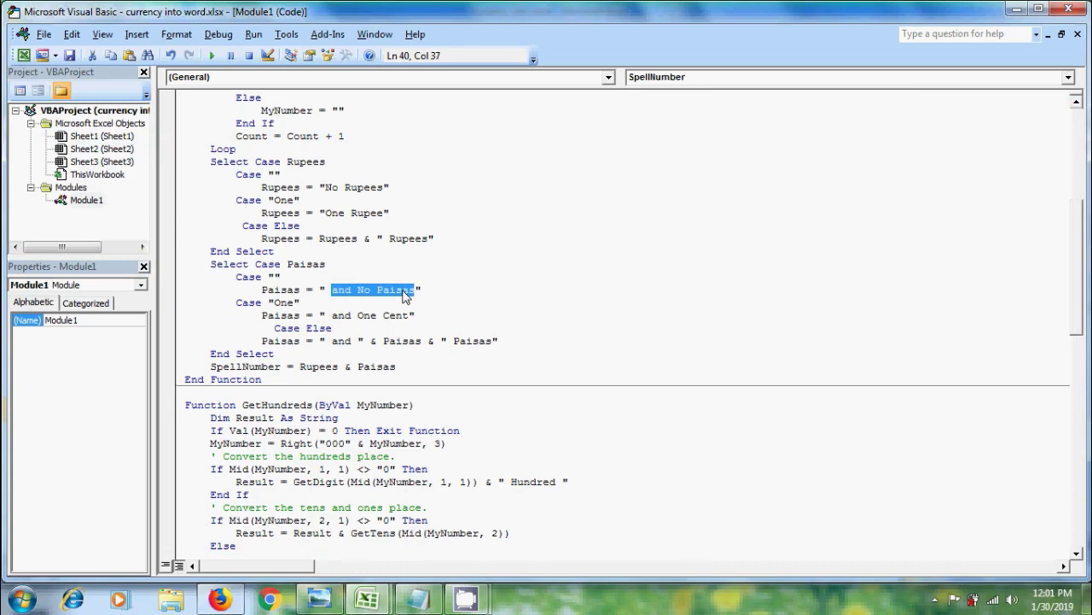
type("Only")
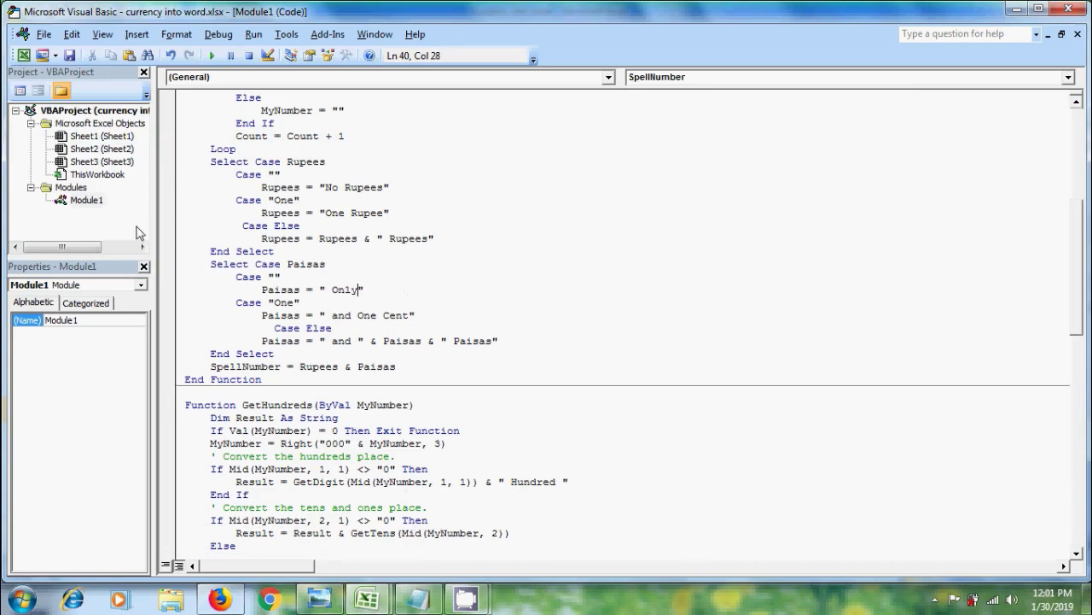
Enter =SpellNumber(25) in C11 so it reads Twenty Five Rupees Only.
left_click(23, 56)
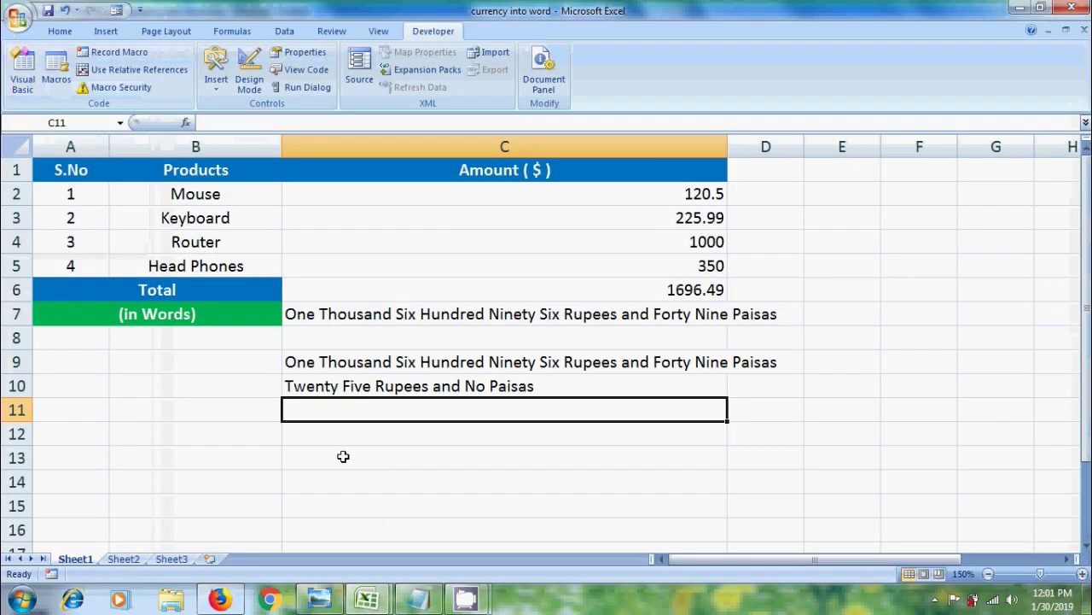
type("=spel")
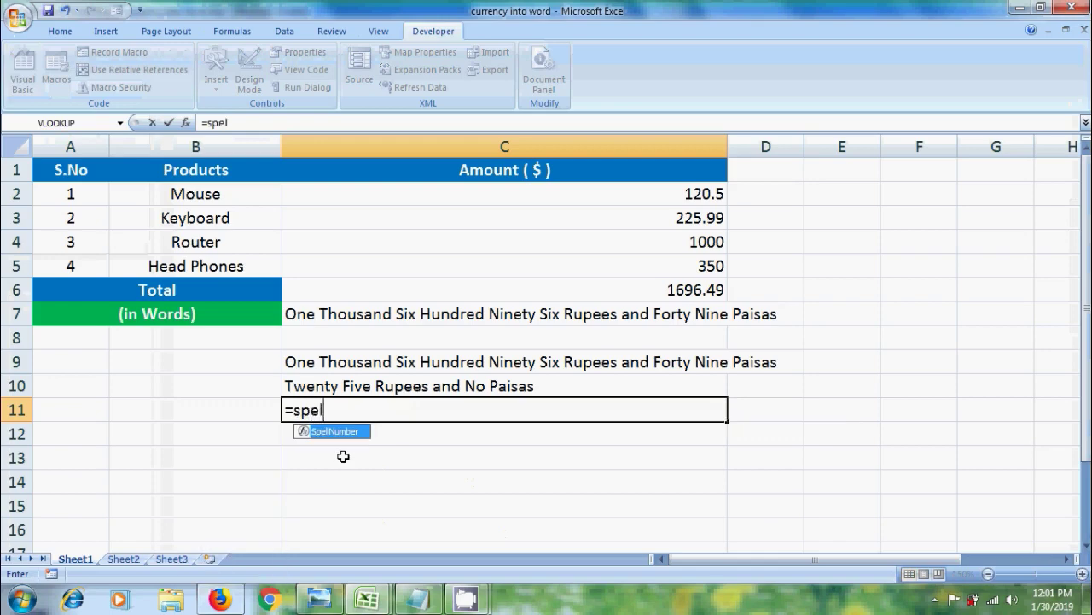
type("l")
key("Tab")
type("25")
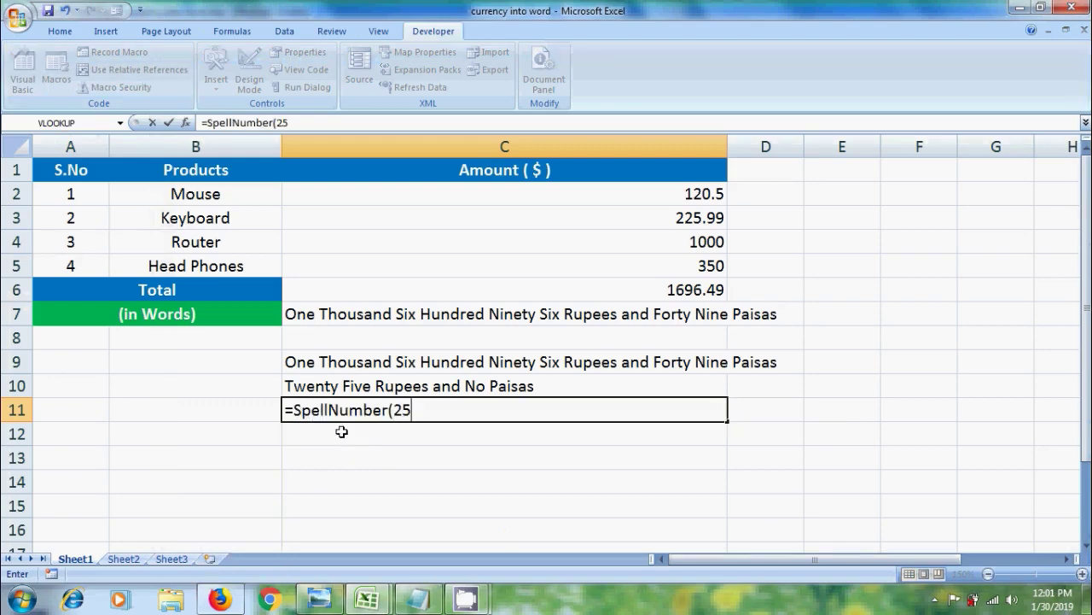
type(")")
key("Return")
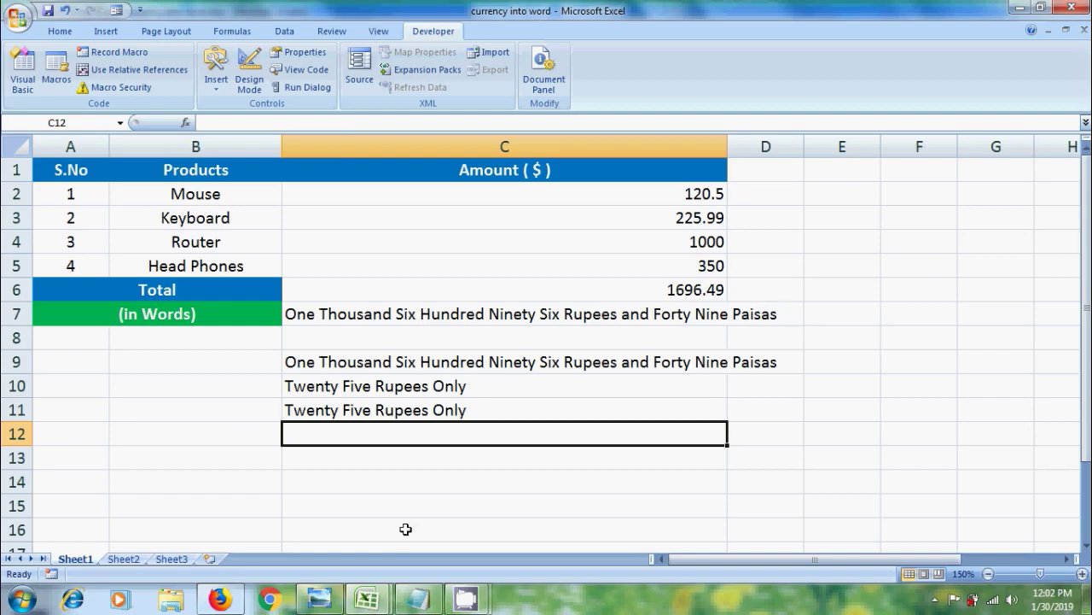
Save As the currency into word workbook with type Excel Macro-Enabled Workbook.
left_click(19, 19)
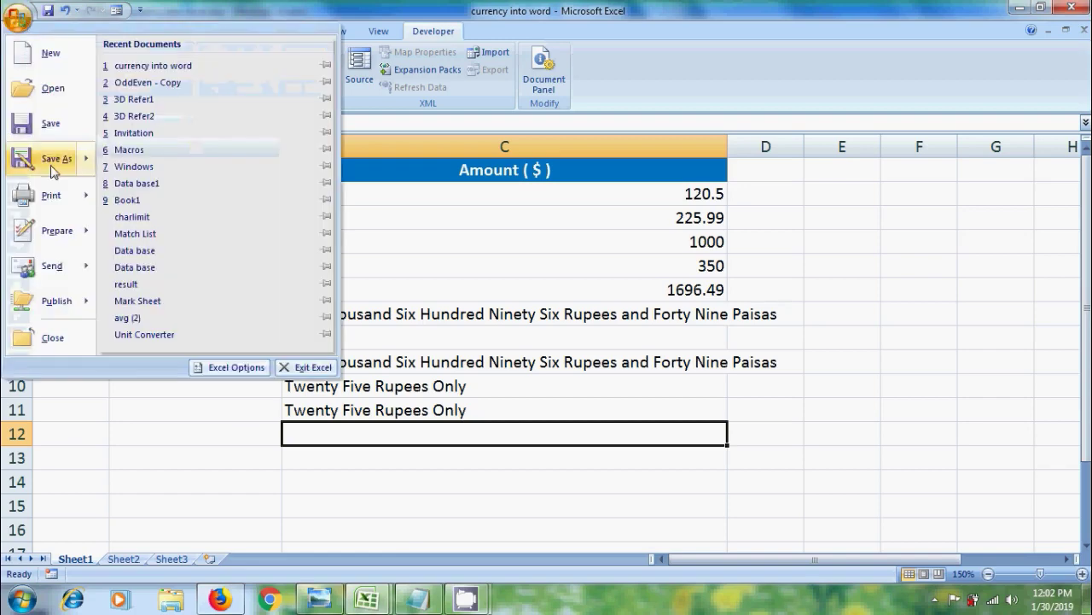
mouse_move(56, 158)
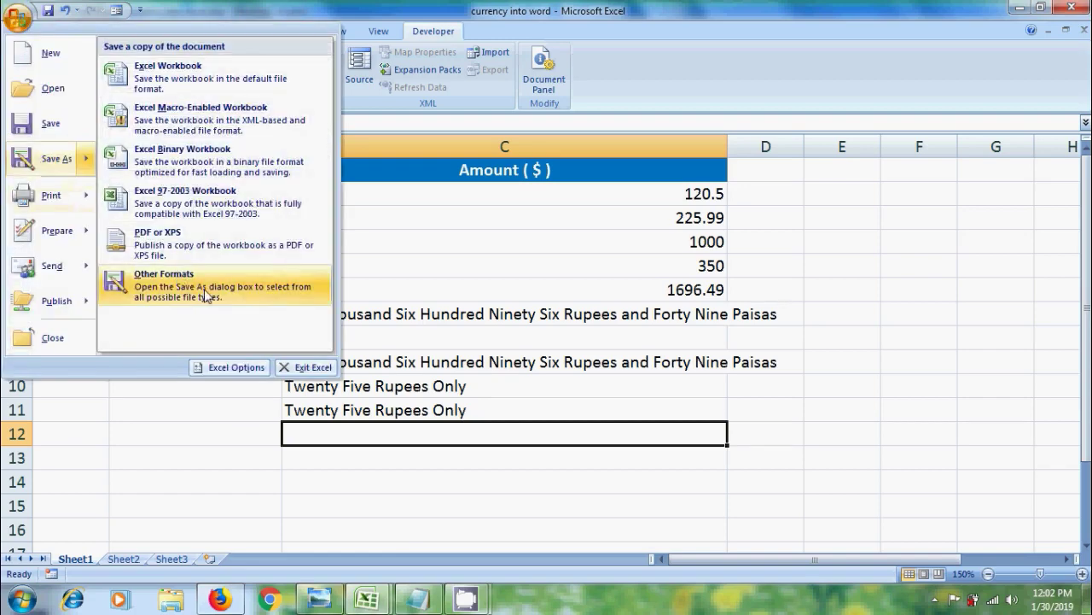
left_click(204, 289)
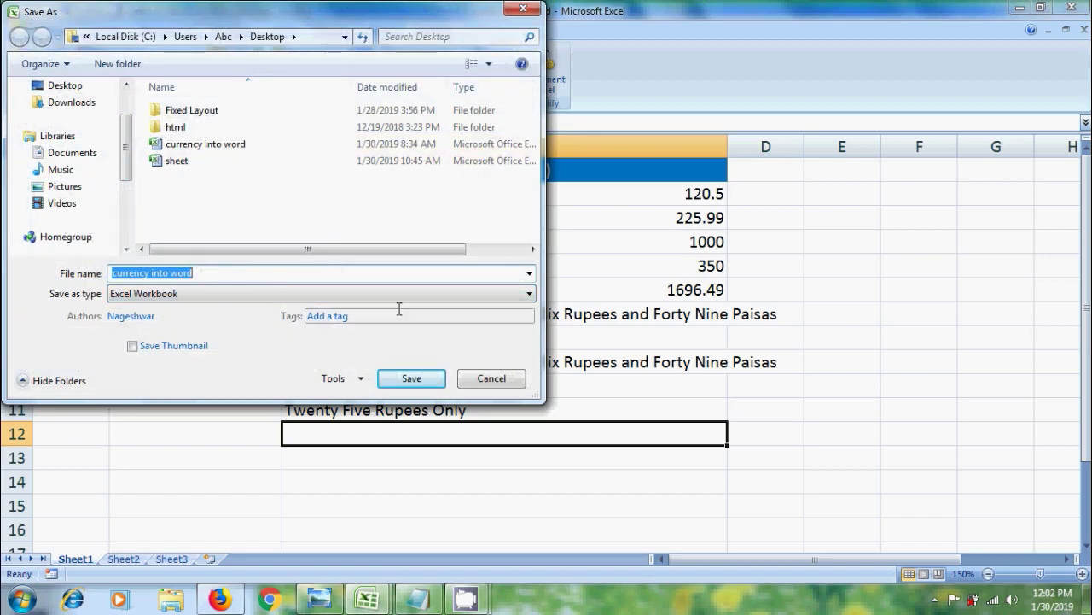
left_click(506, 294)
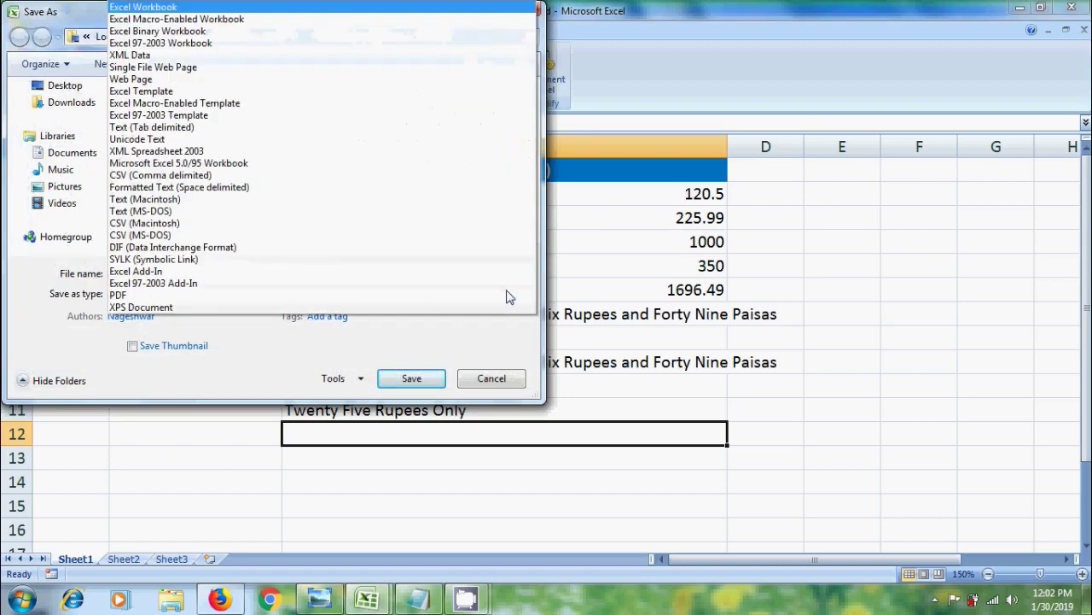
left_click(243, 20)
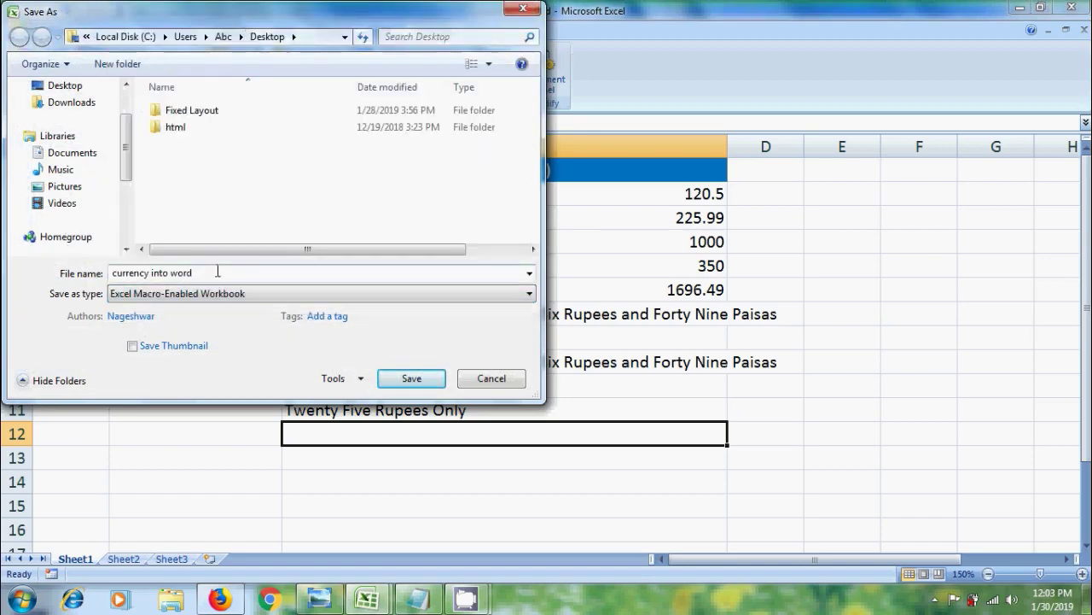
left_click(412, 379)
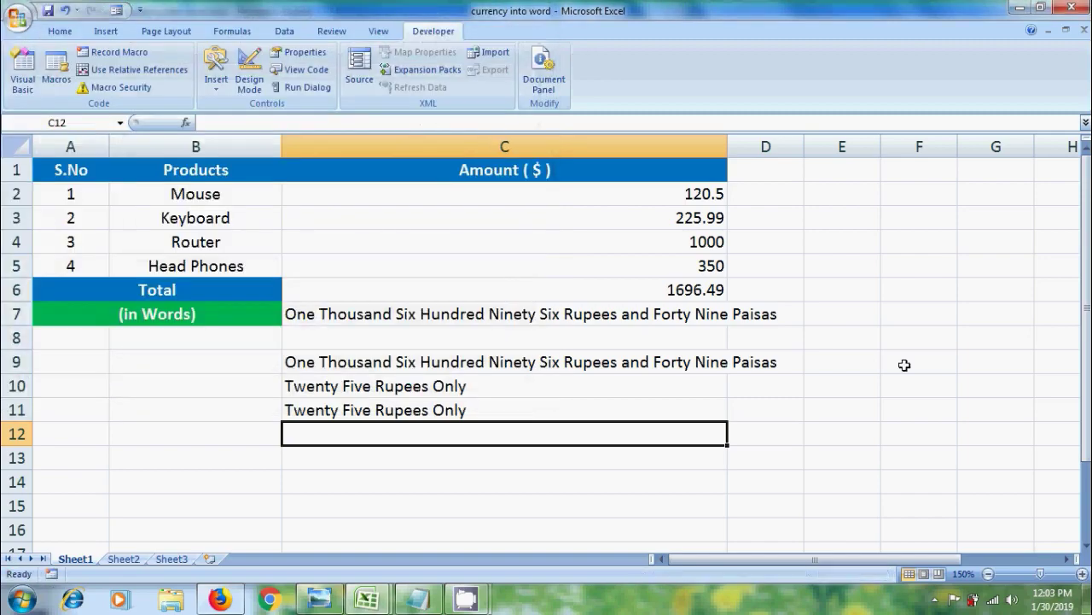
Close Excel, minimize Notepad, reopen the currency into word workbook and start typing =sp in C12.
left_click(1078, 7)
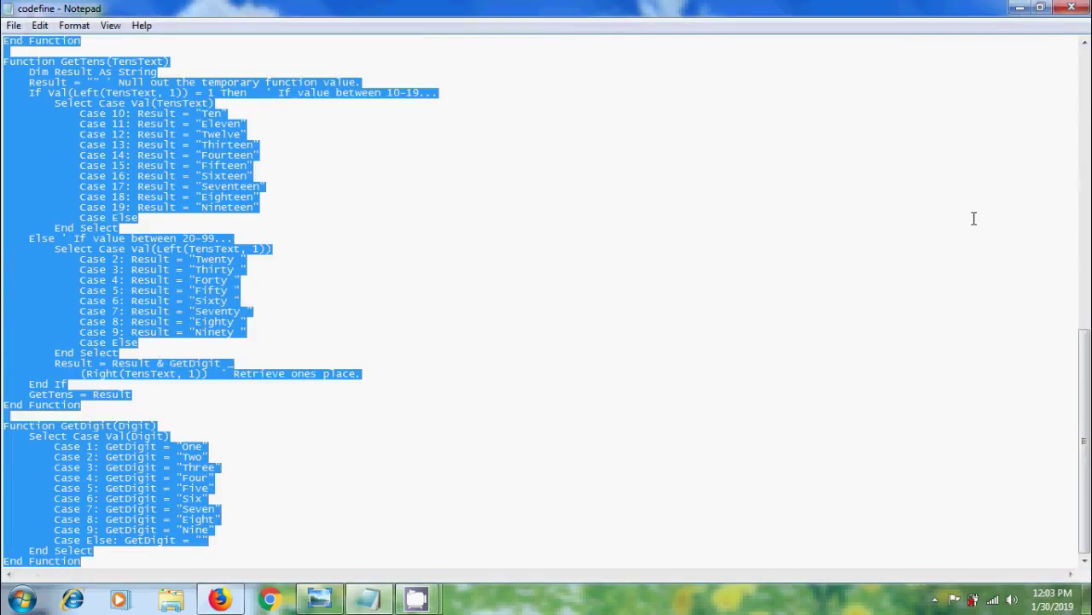
left_click(1017, 8)
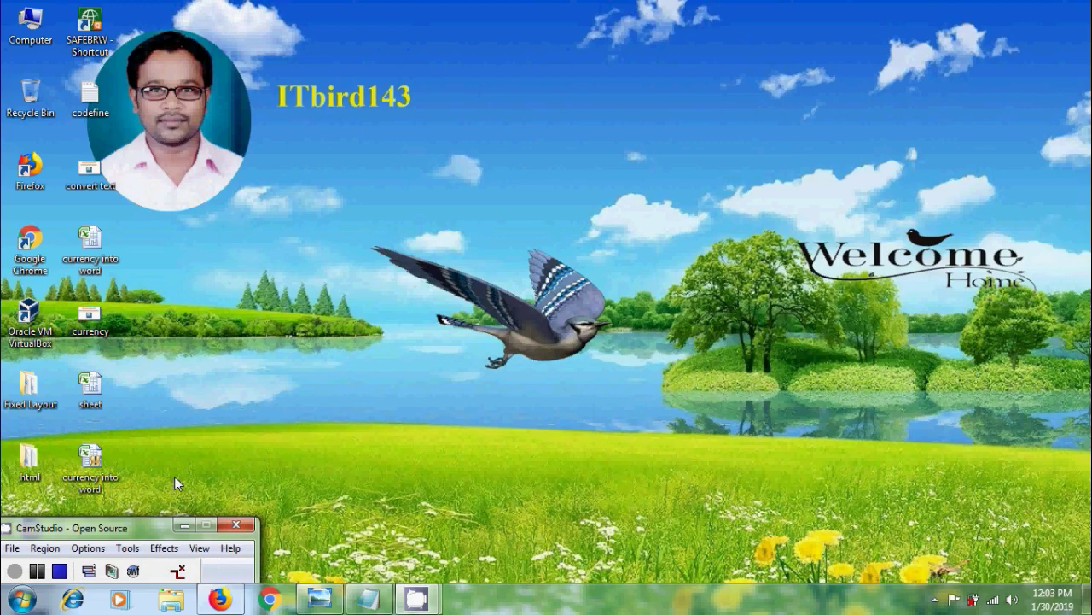
double_click(111, 473)
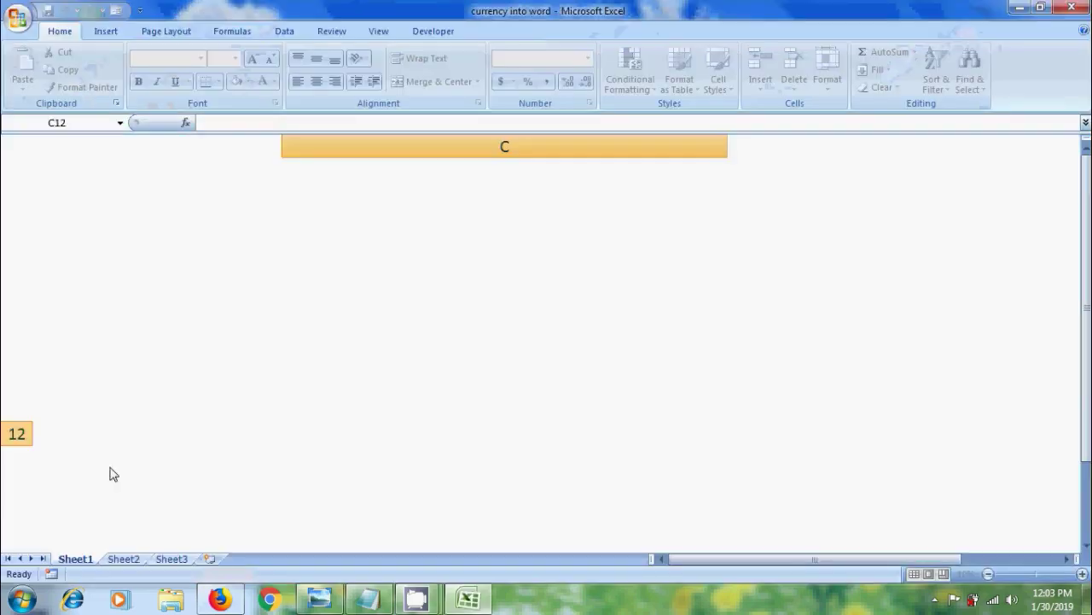
type("=")
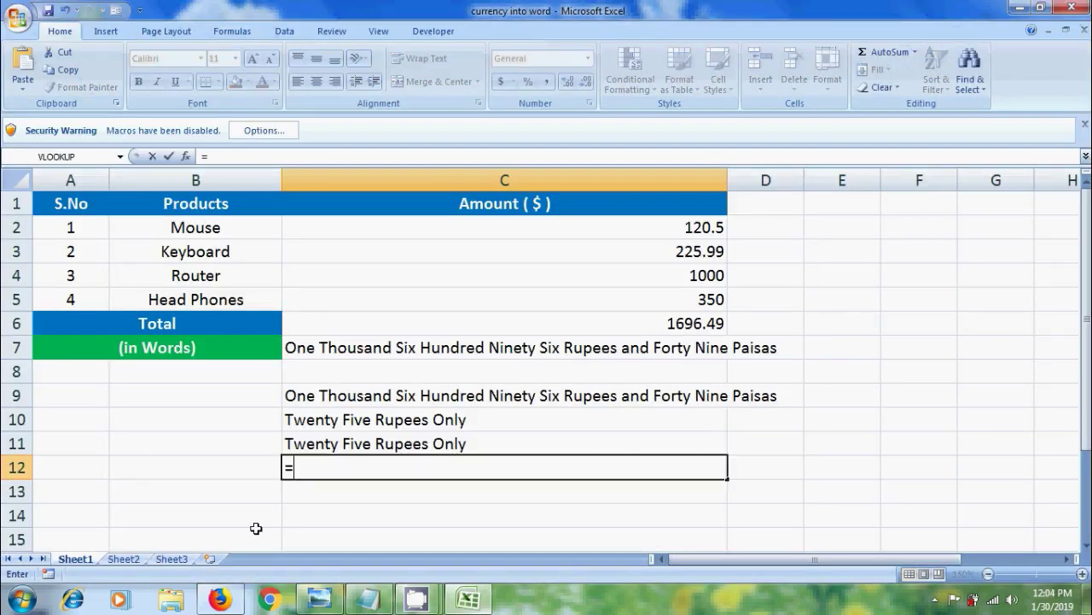
type("sp")
Cancel the C12 entry and enable the workbook's macros from the security warning options.
key("Escape")
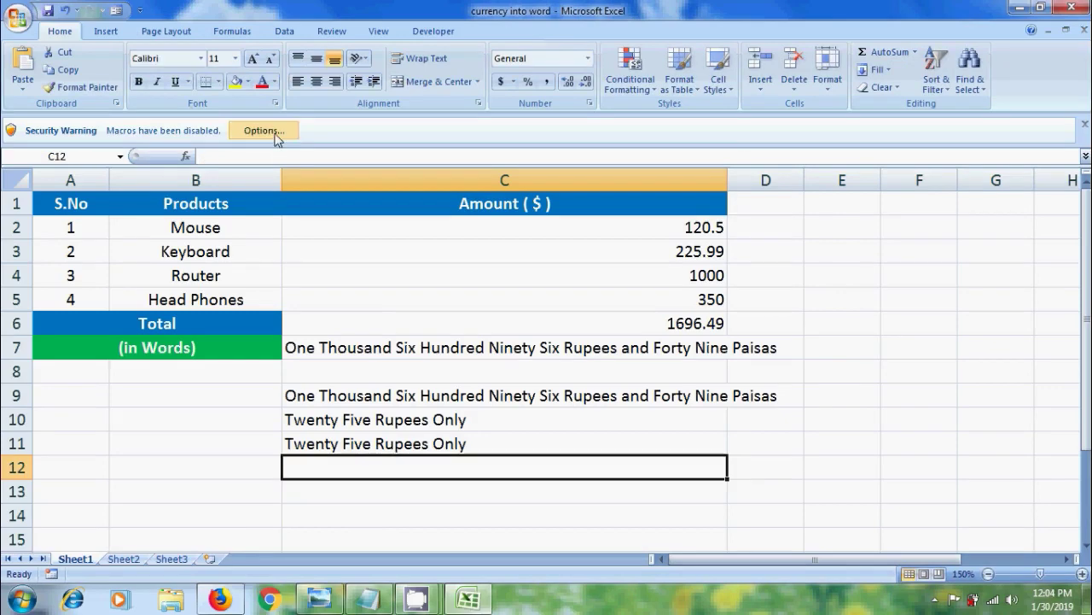
left_click(275, 134)
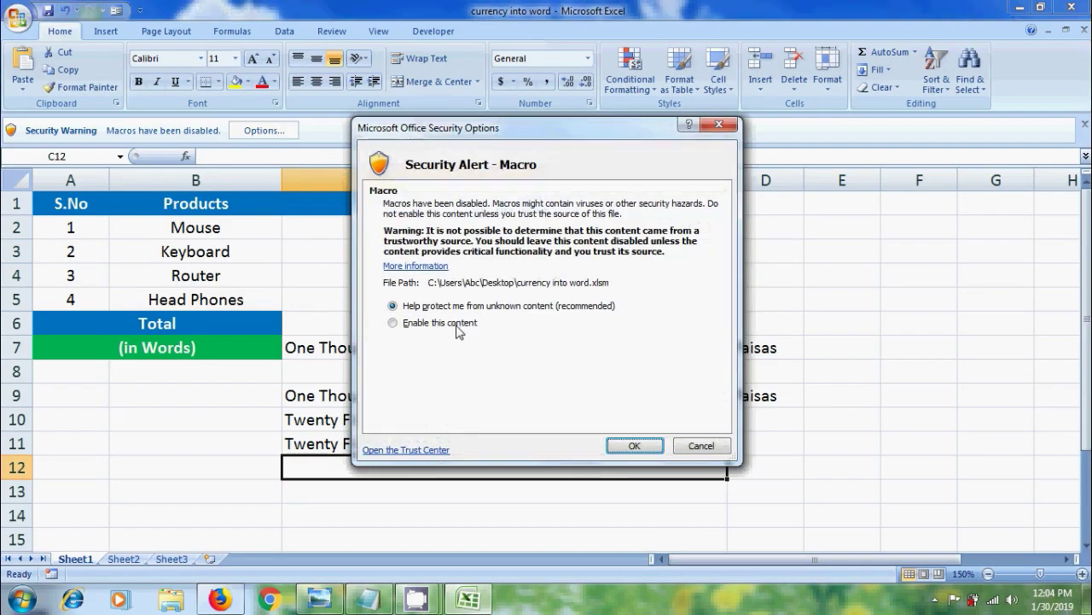
left_click(461, 328)
left_click(637, 449)
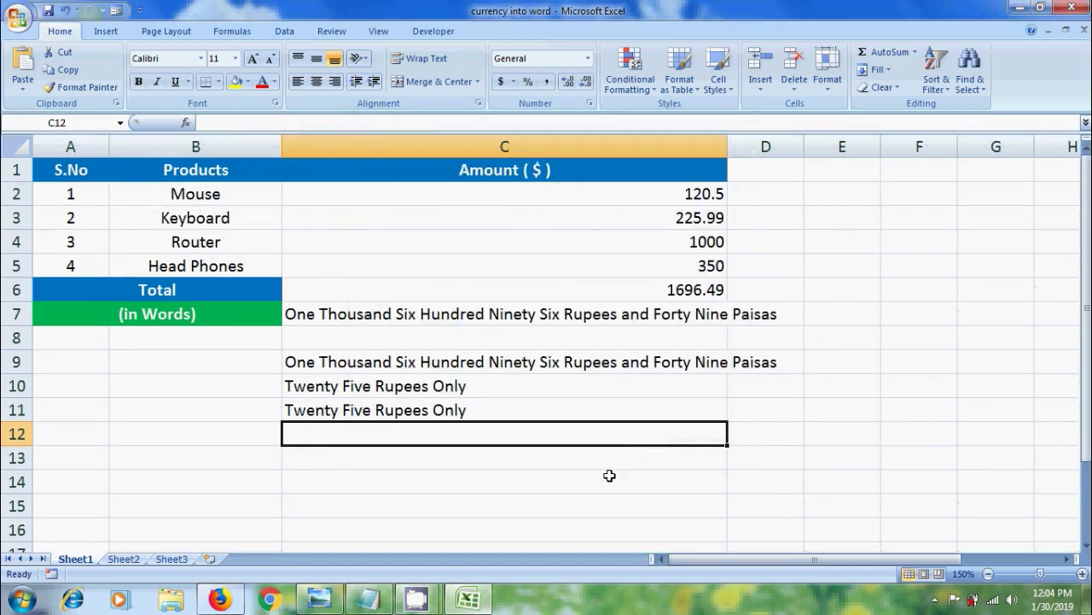
Enter =SpellNumber(25) in C12 to show Twenty Five Rupees Only, then minimize Excel.
type("=")
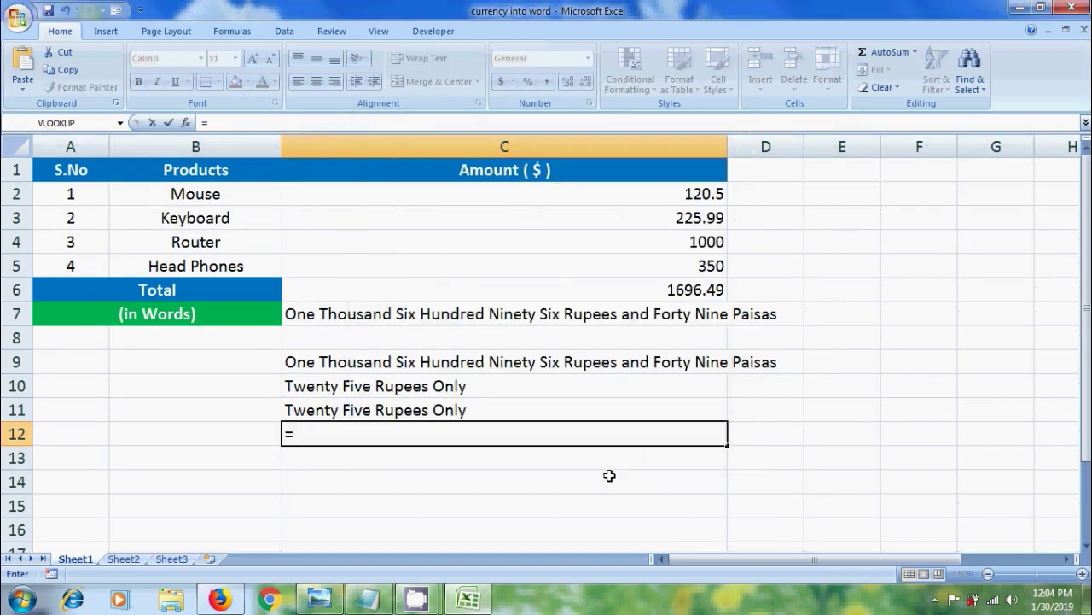
type("spe")
key("Tab")
type("25")
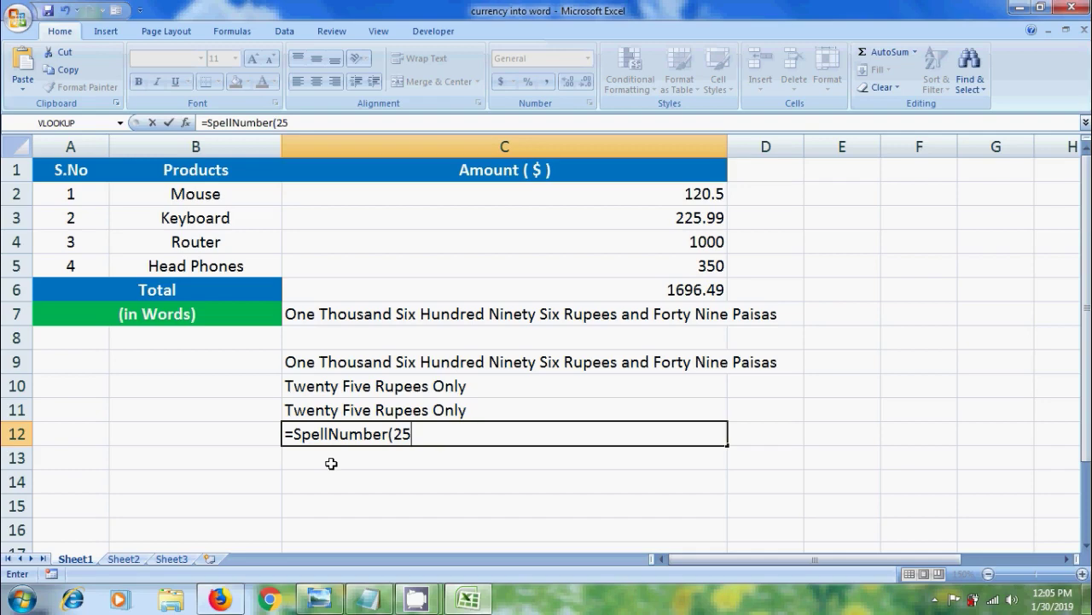
type(")")
key("Return")
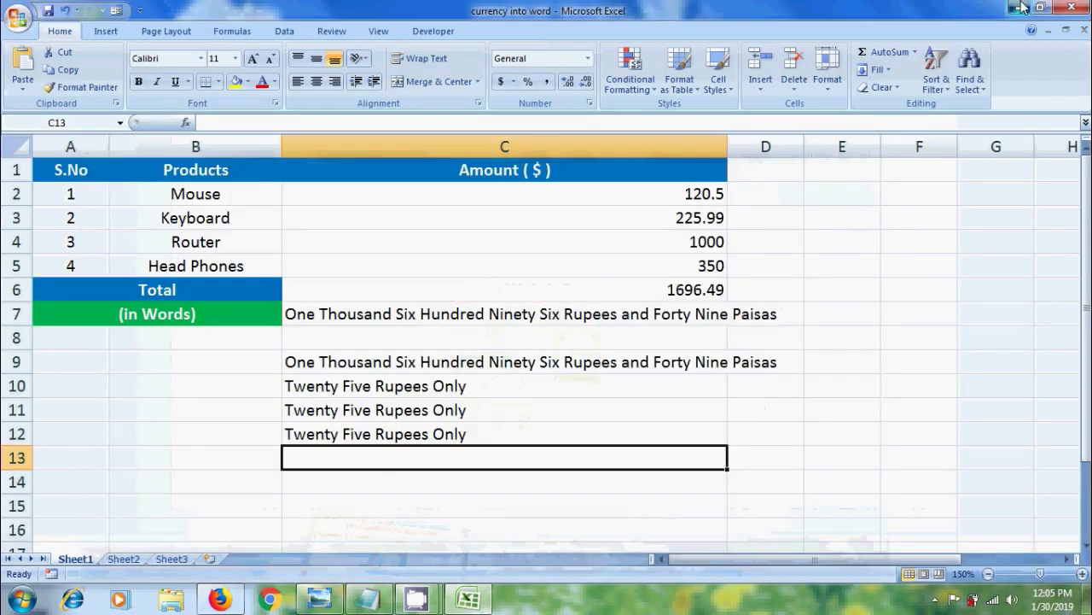
left_click(1022, 8)
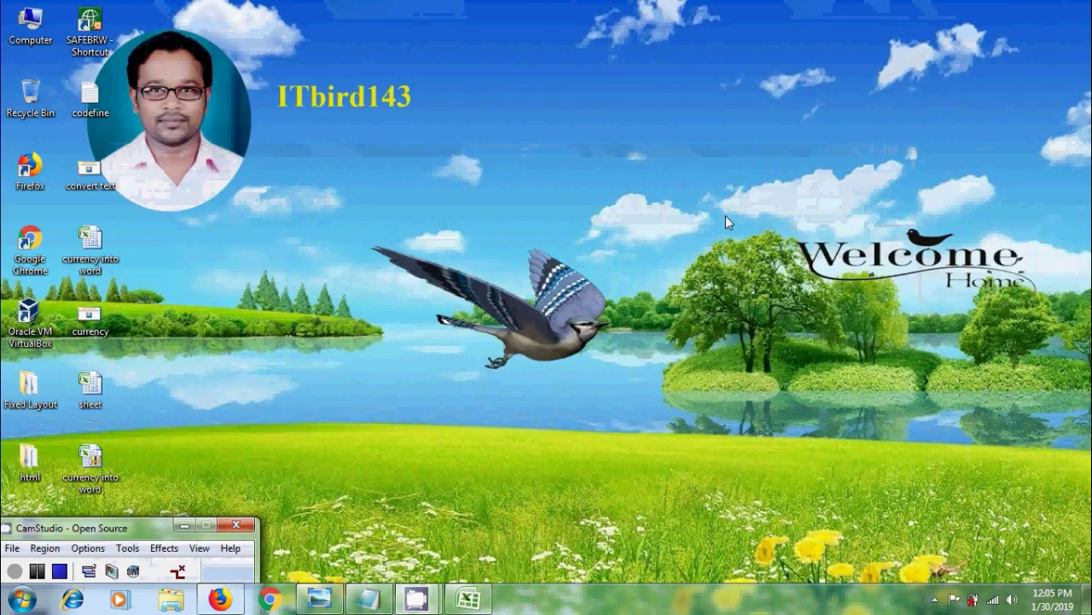